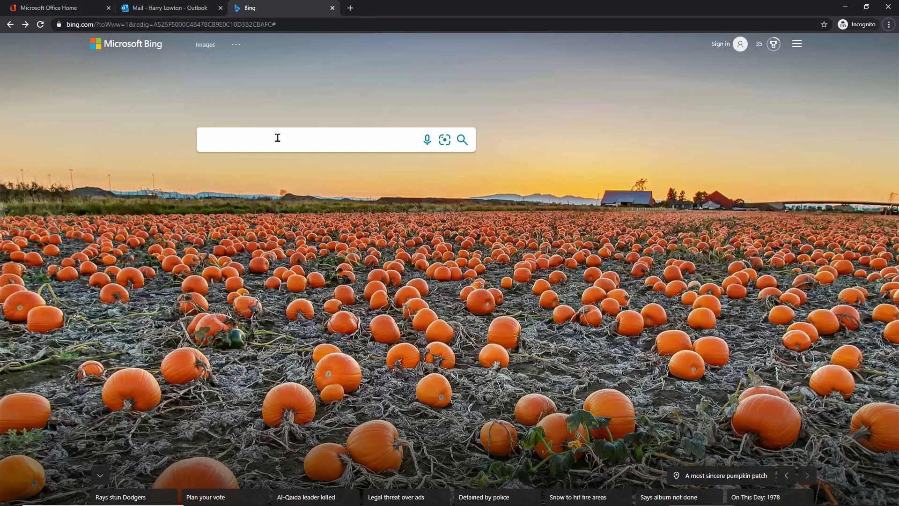
- Search Bing for 'Power Automate' and look over the results
click(278, 138)
text(Power Automate)
key(Return)
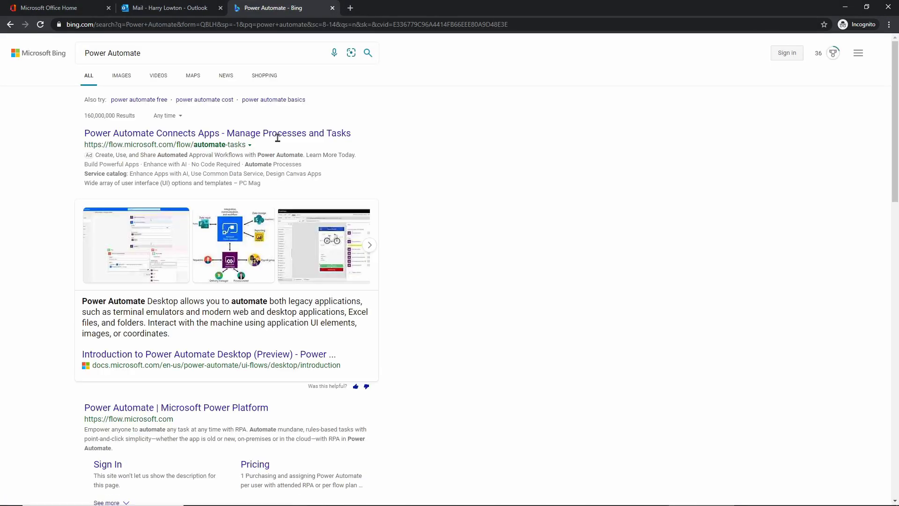
scroll(274, 150, down, 1)
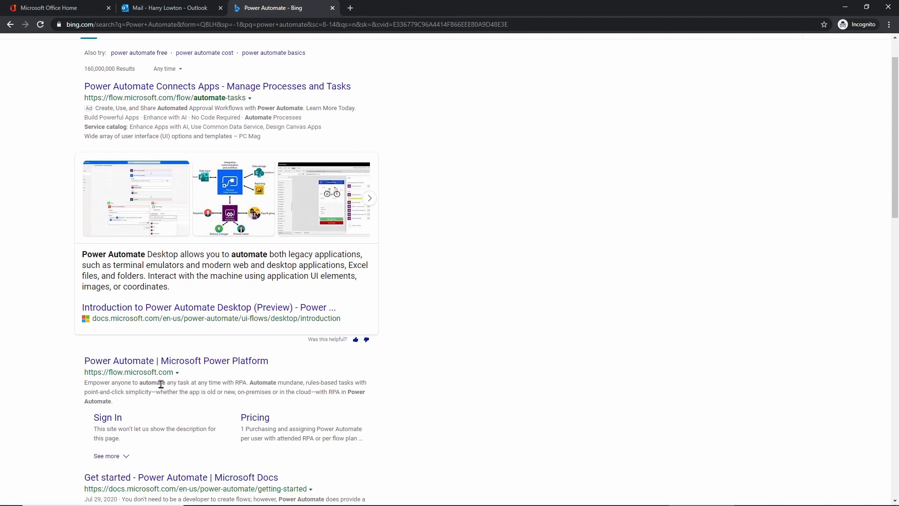
- Open the 'Power Automate | Microsoft Power Platform' result and browse its home page
click(154, 364)
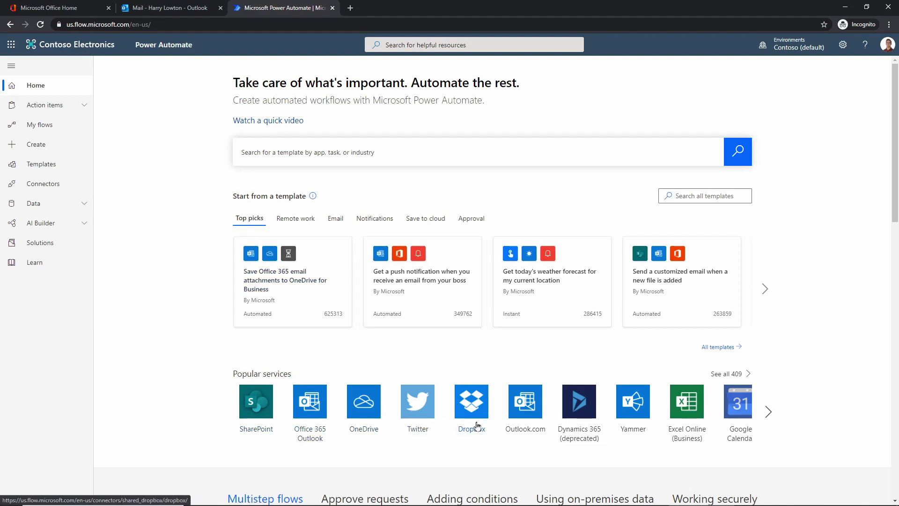
scroll(159, 340, down, 4)
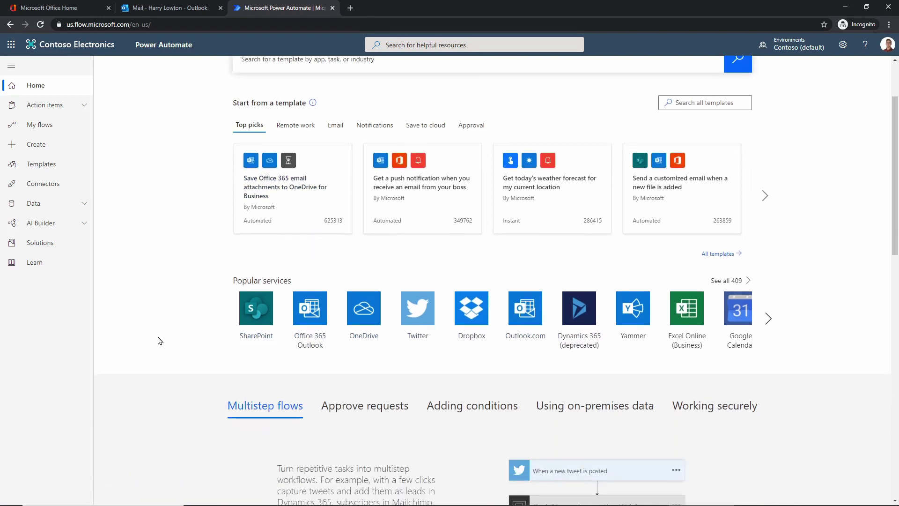
scroll(162, 340, down, 1)
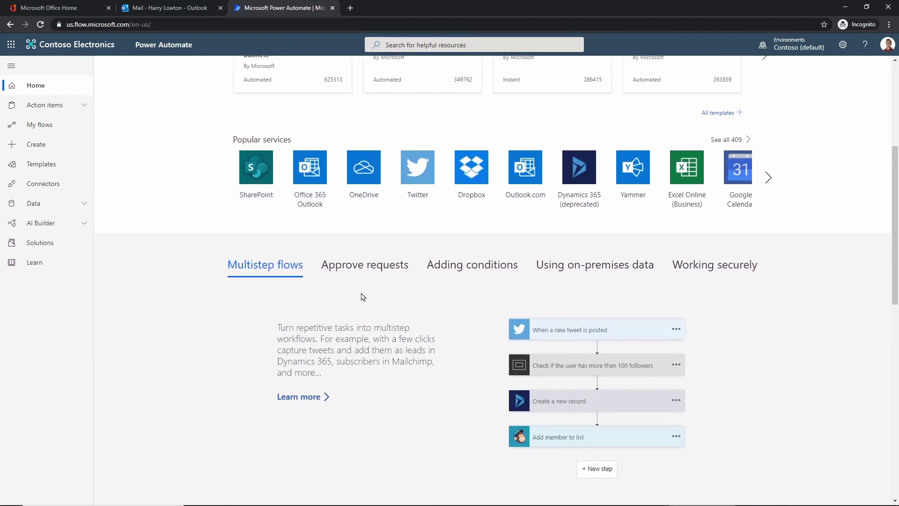
scroll(210, 296, down, 3)
scroll(211, 297, up, 4)
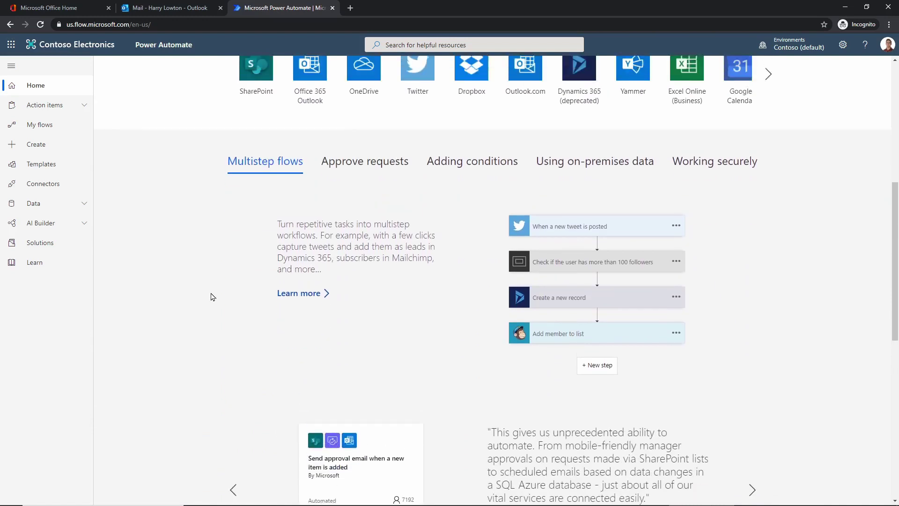
scroll(211, 296, up, 4)
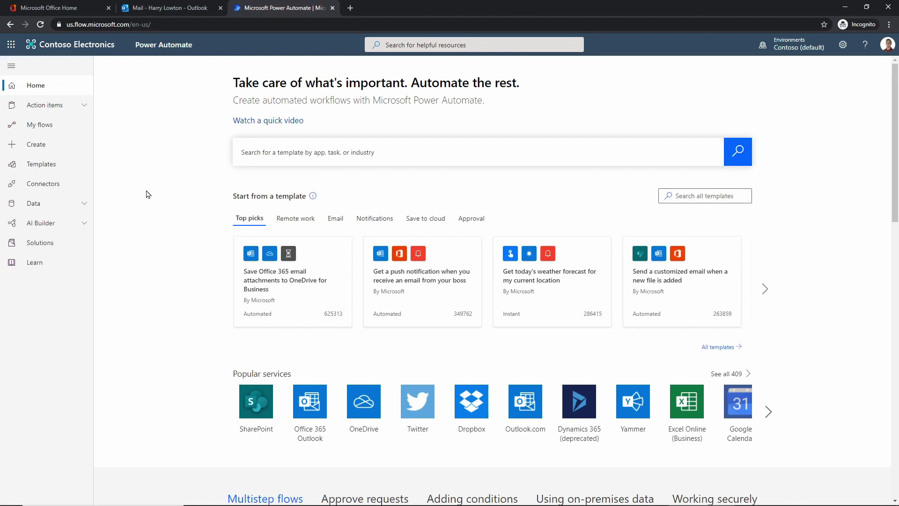
- Expand Action items and go to My flows, which lists no flows yet
click(88, 114)
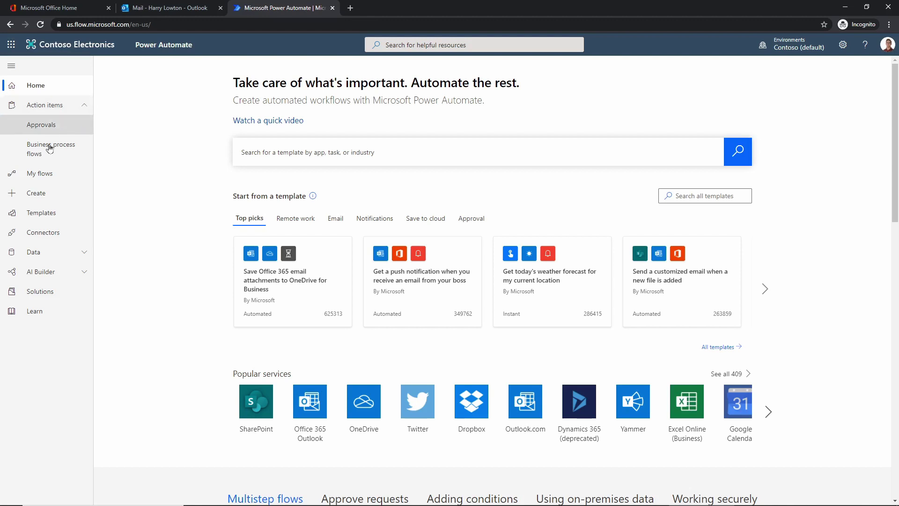
click(39, 173)
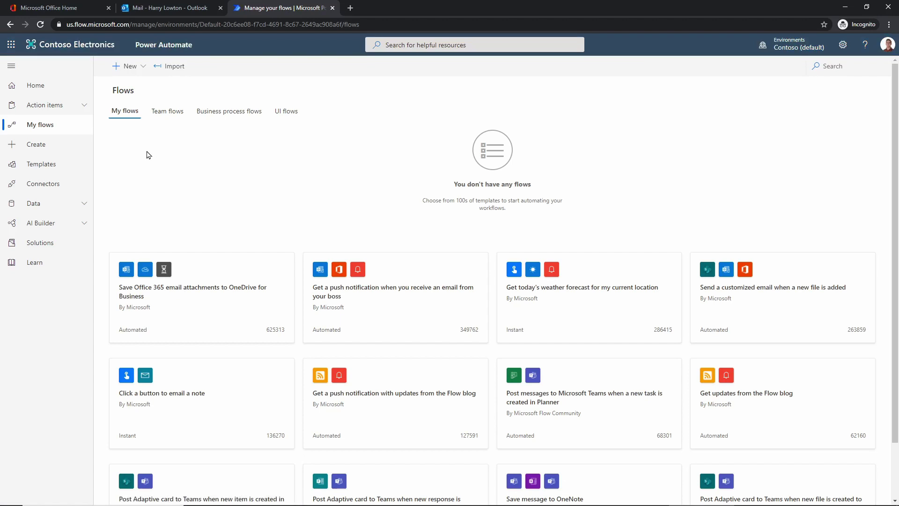
- Go to Create > Templates to see popular flow templates
click(40, 146)
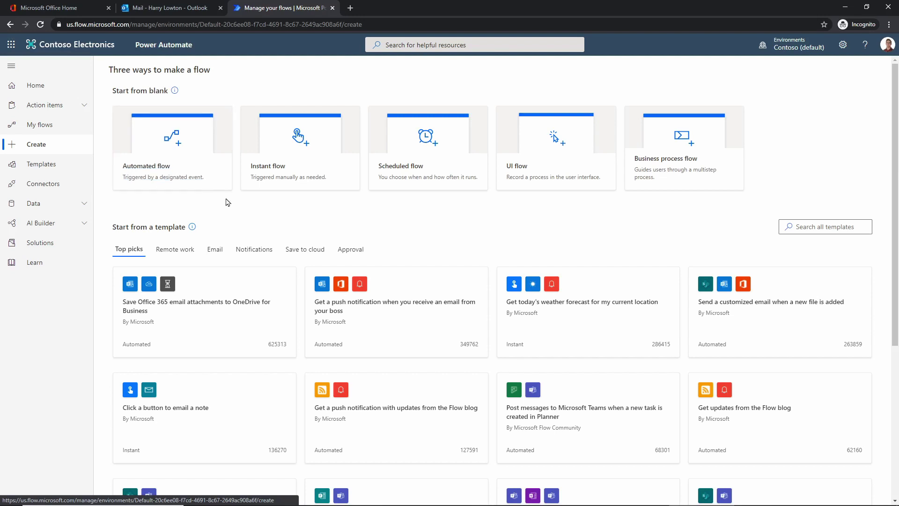
click(69, 165)
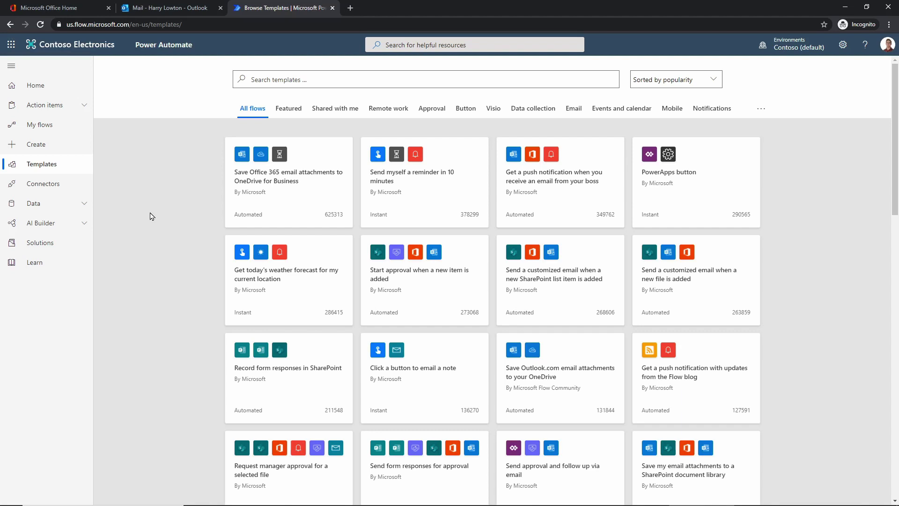
- Look through the templates, then go to the Connectors list
scroll(176, 235, down, 5)
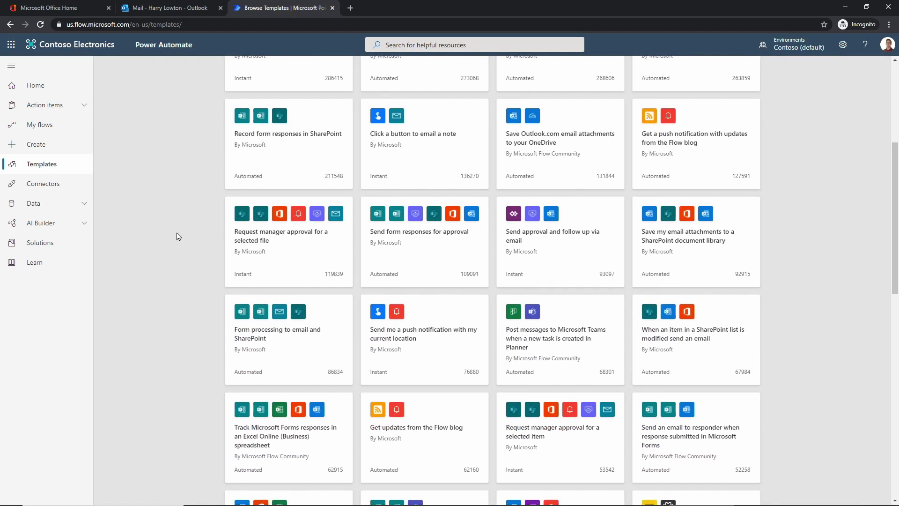
scroll(176, 235, down, 5)
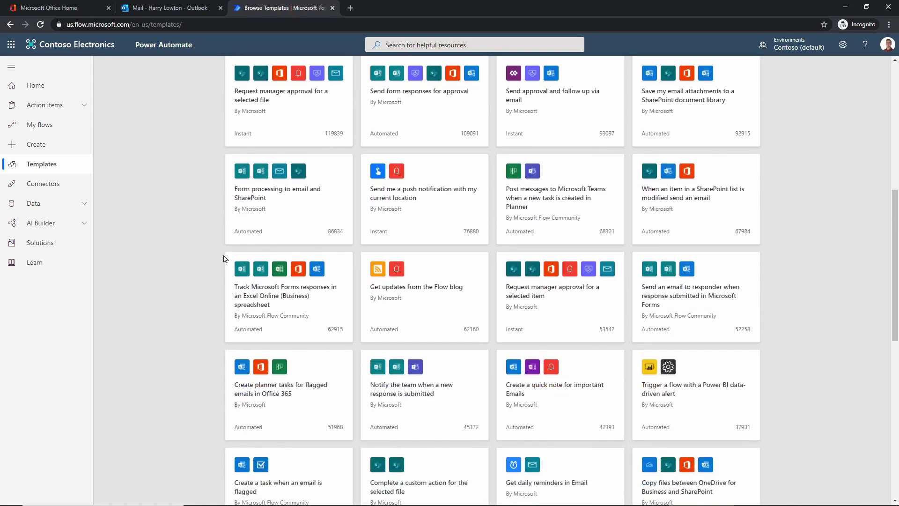
scroll(306, 278, down, 2)
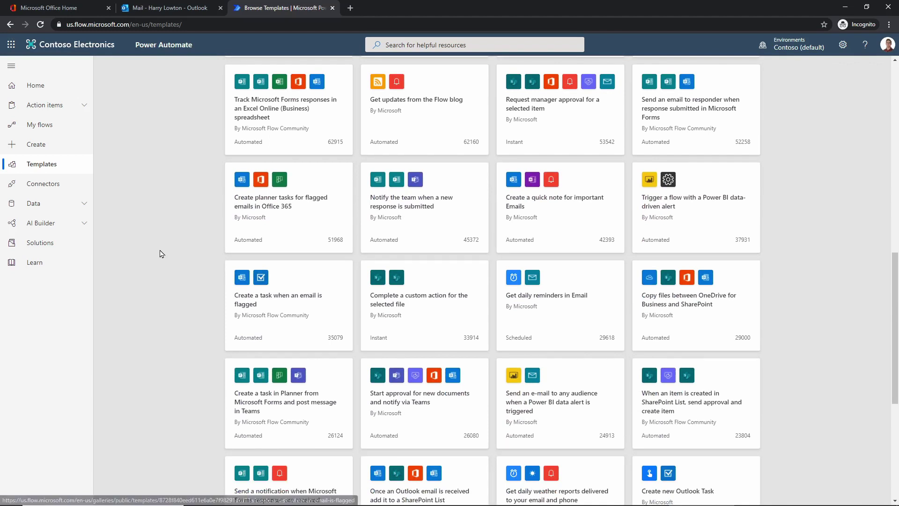
click(58, 185)
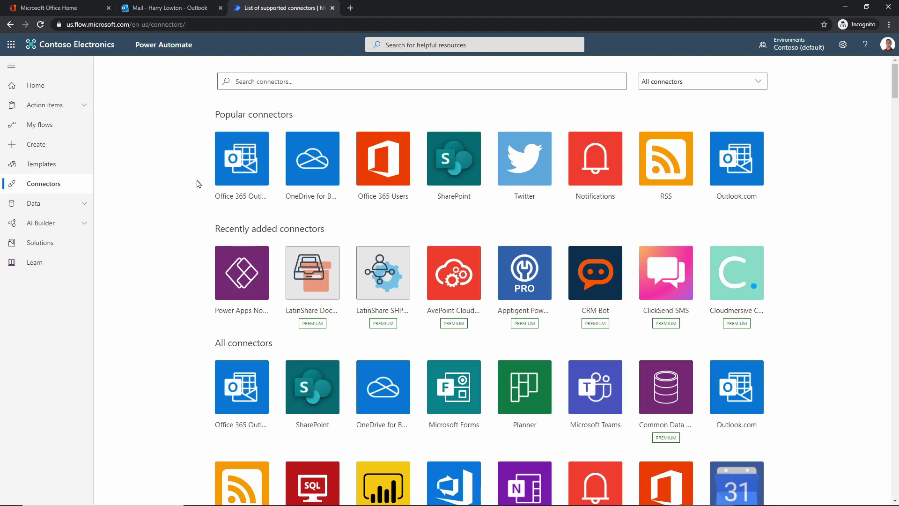
- Look through the connectors, then return to the Create page
scroll(394, 344, down, 4)
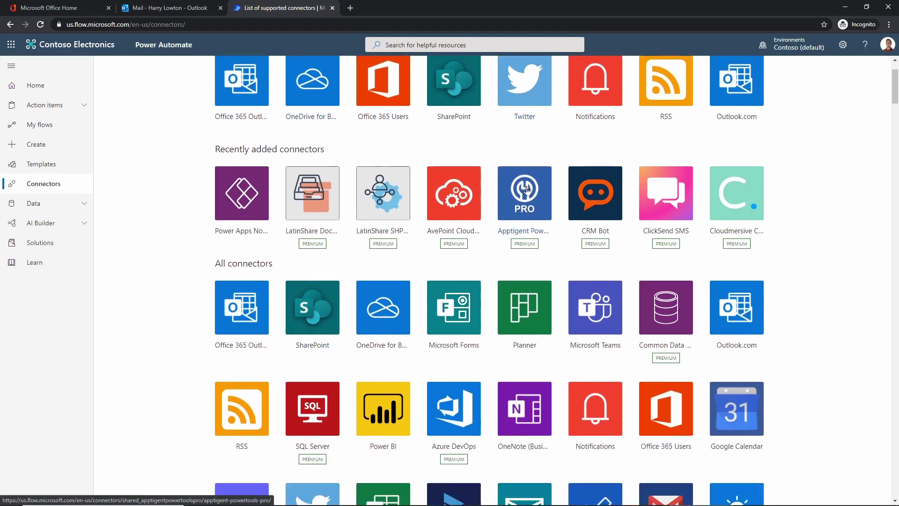
scroll(395, 344, down, 1)
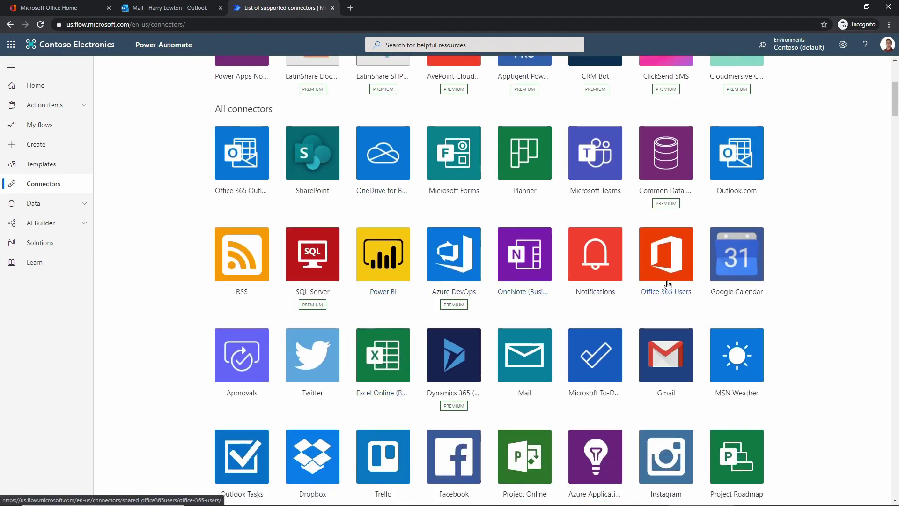
scroll(670, 225, down, 4)
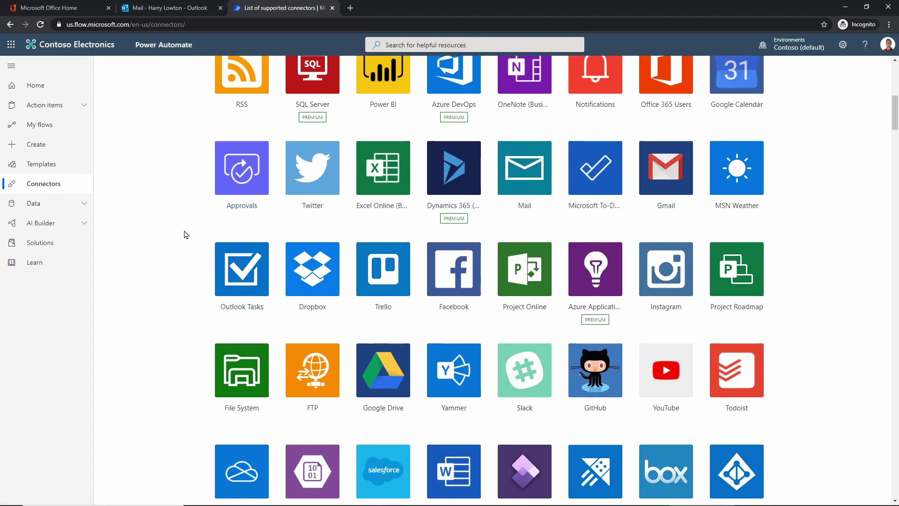
click(68, 149)
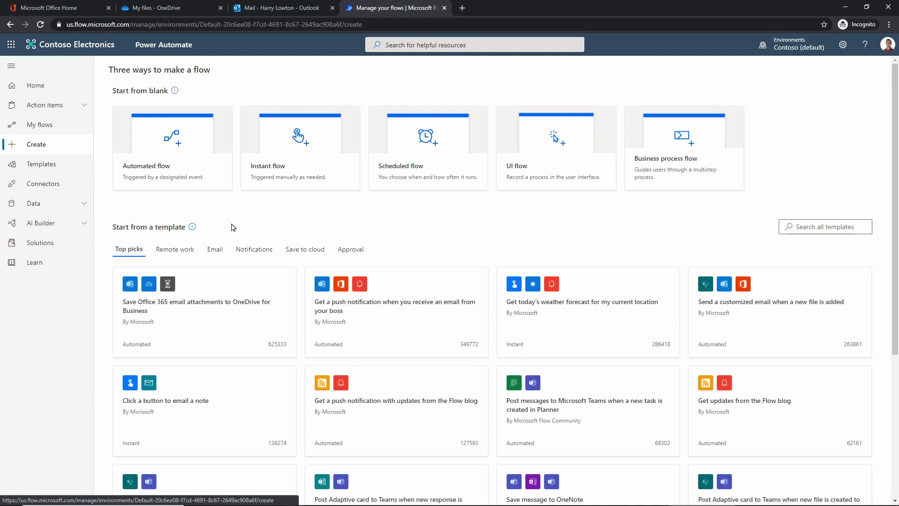
- Pick the 'Save Office 365 email attachments to OneDrive for Business' template and create the flow
click(225, 309)
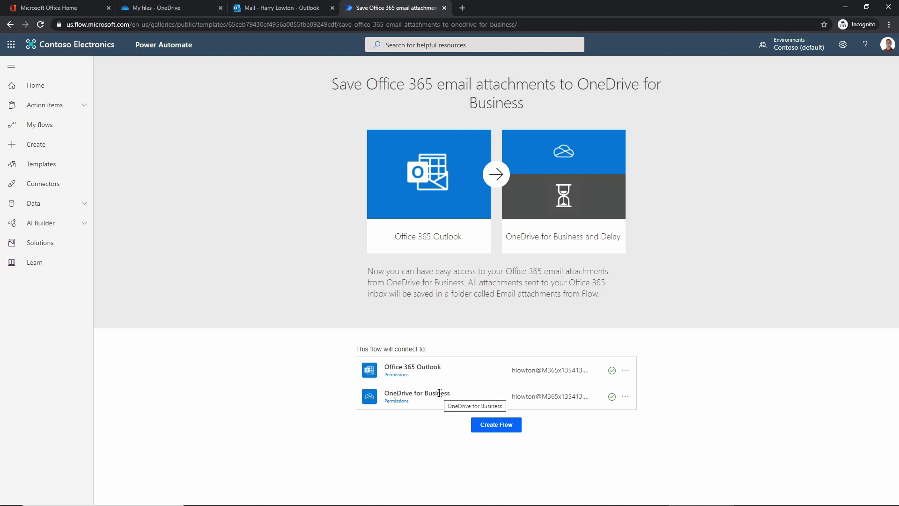
click(494, 427)
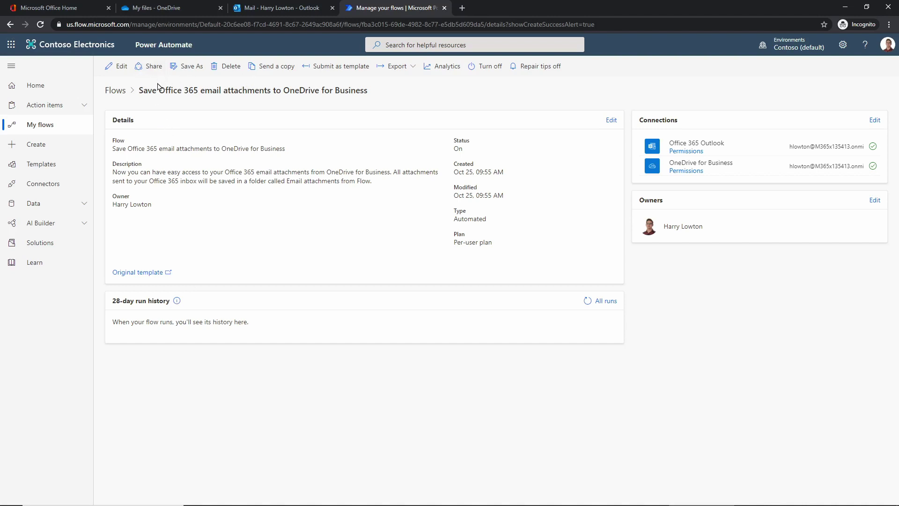
- Edit the attachments flow to show its On new email trigger and attachment loop
click(119, 68)
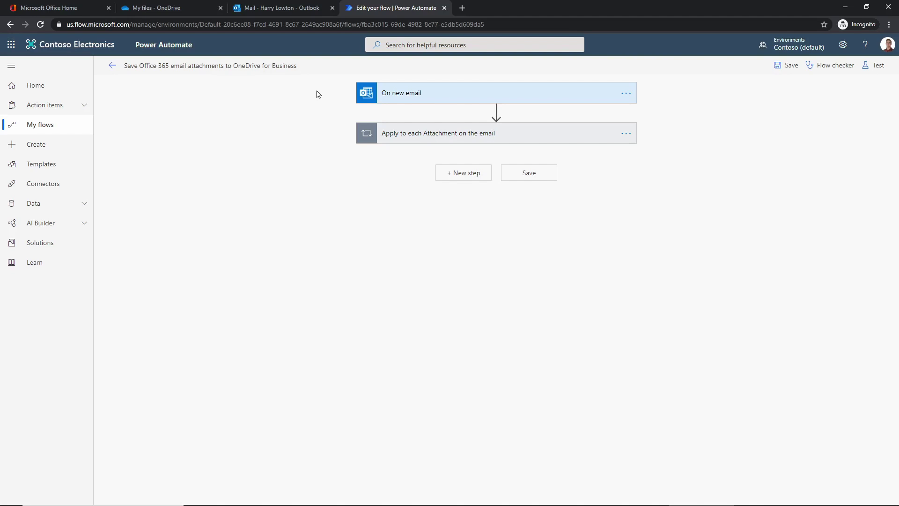
- Inspect the On new email trigger, Apply to each loop and Condition, then return to flow details
click(387, 99)
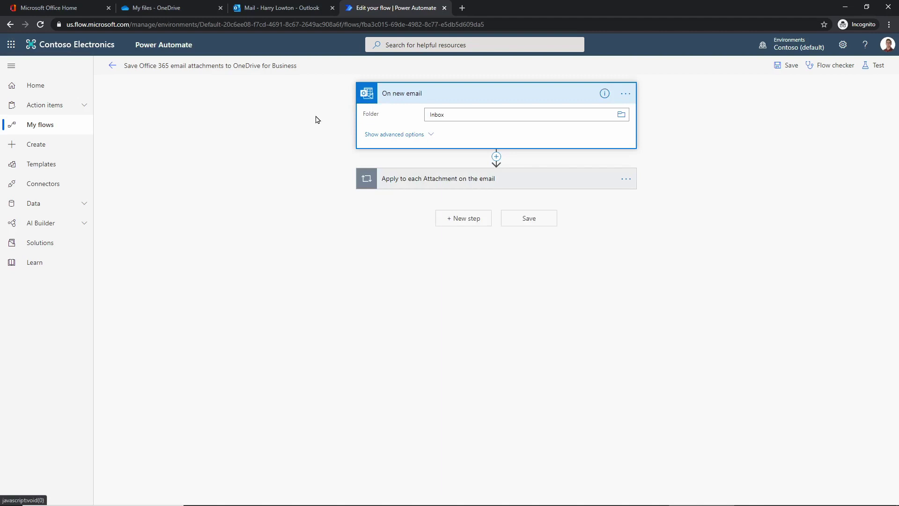
click(385, 183)
click(385, 183)
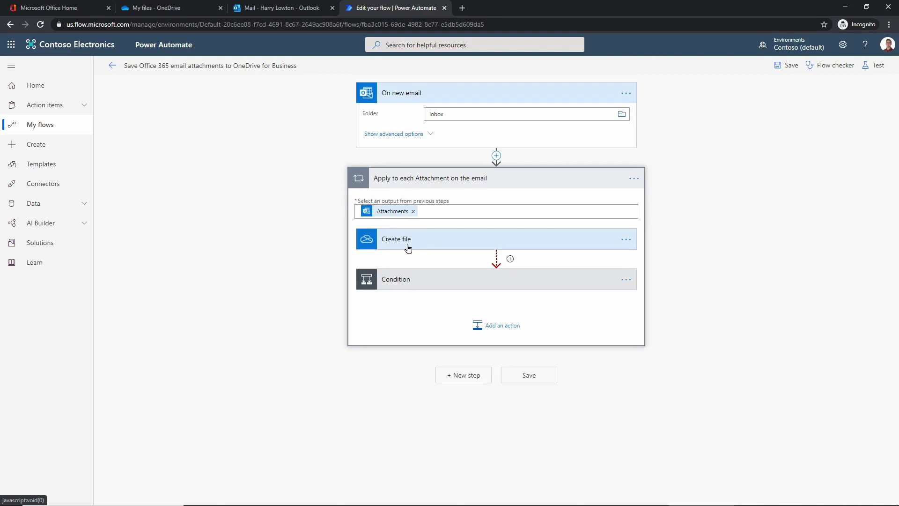
click(384, 283)
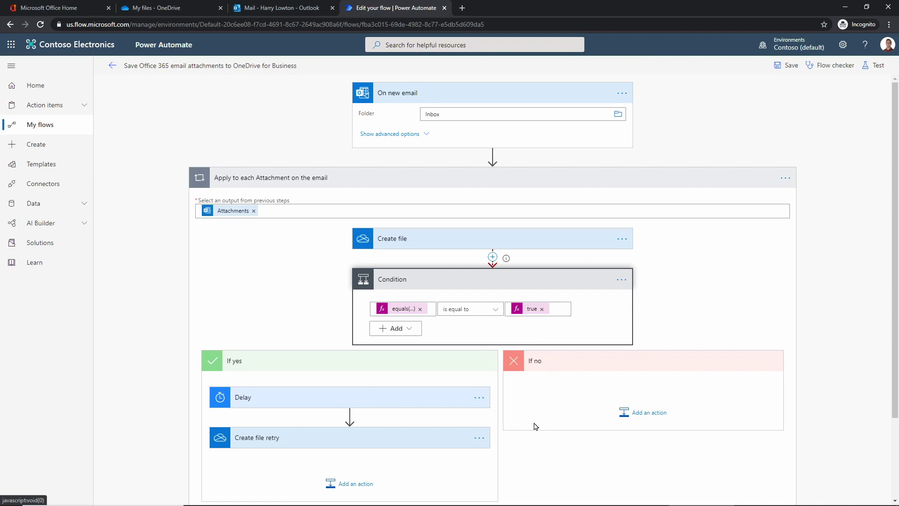
click(113, 65)
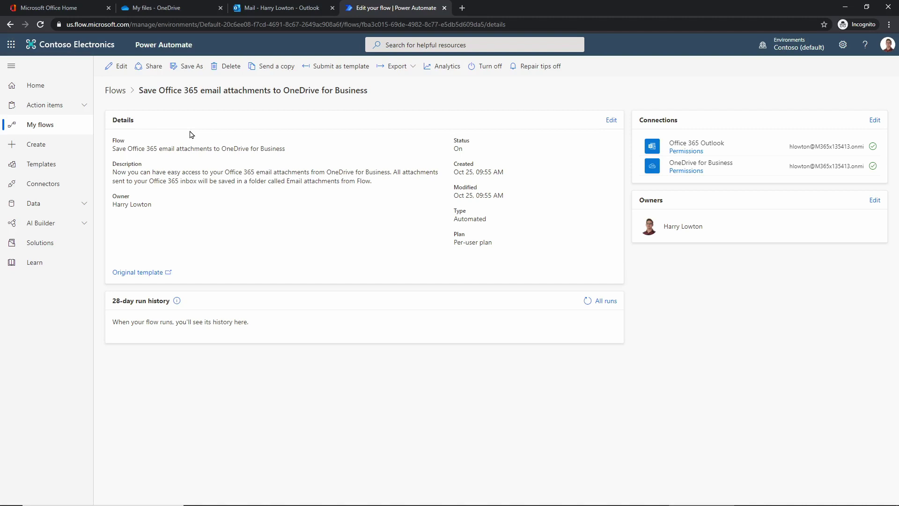
- Check OneDrive My files is empty, then switch to the Outlook mail draft
click(165, 9)
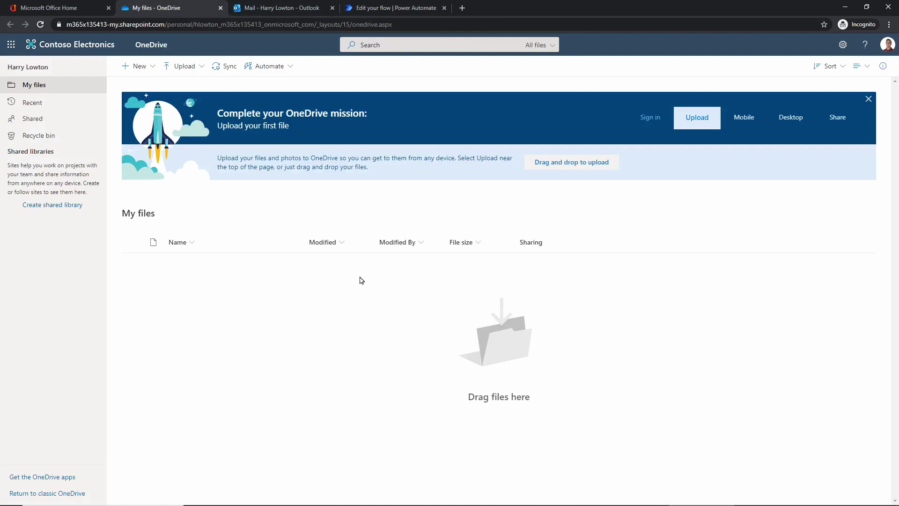
click(271, 8)
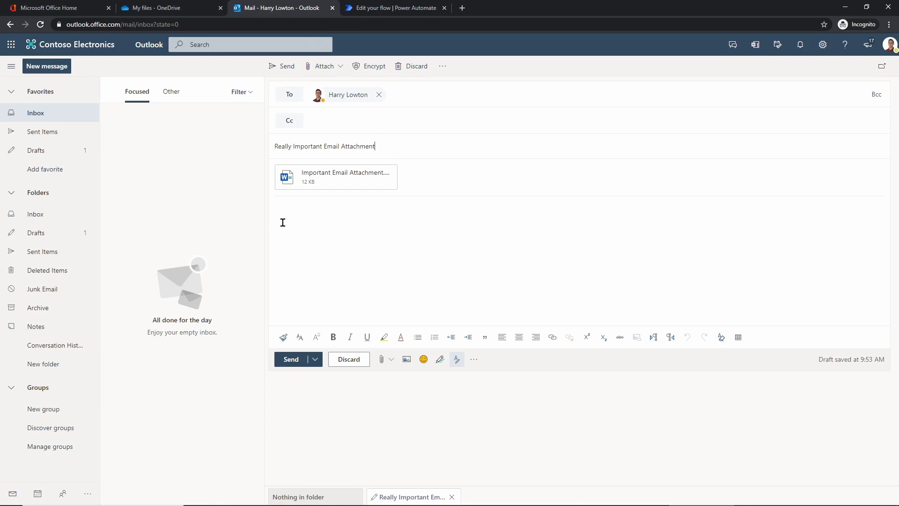
- Send the 'Really Important Email Attachment' message with its Word file and return to the flow's run history
click(291, 359)
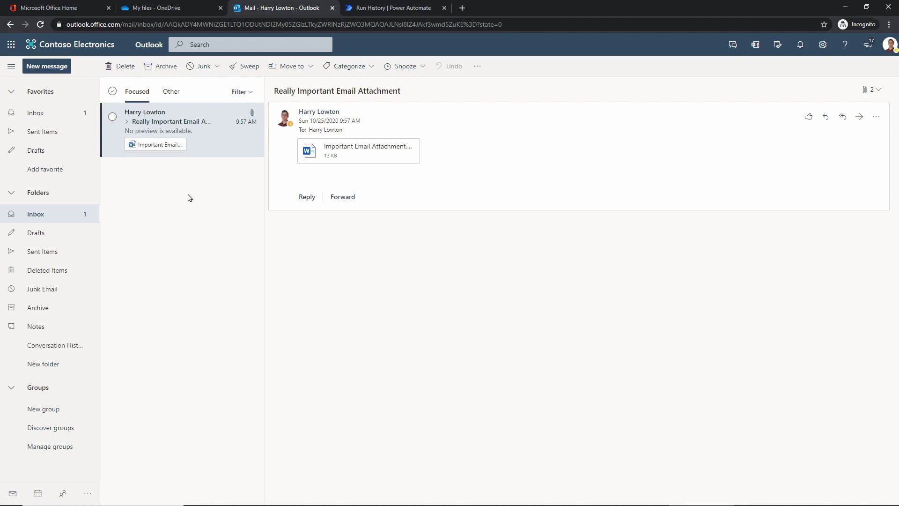
click(410, 8)
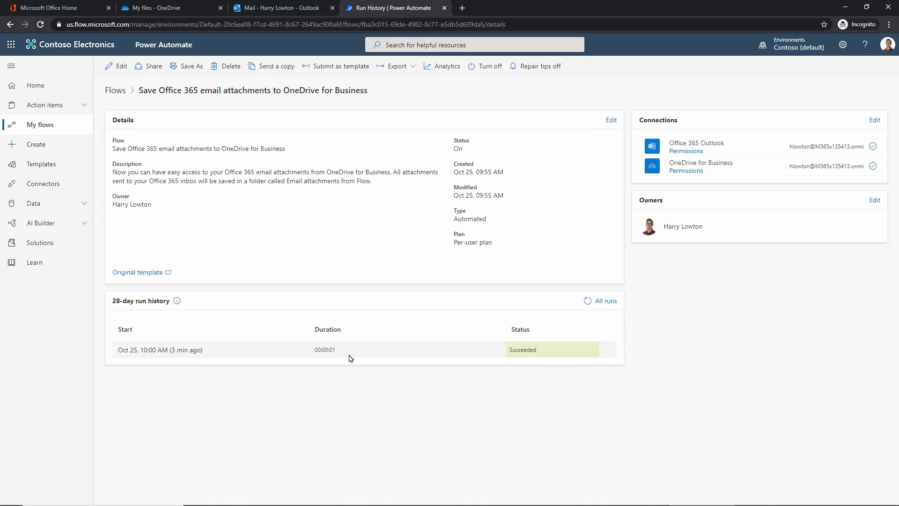
- Inspect the latest successful run's On new email, Apply to each and Create file steps
click(174, 351)
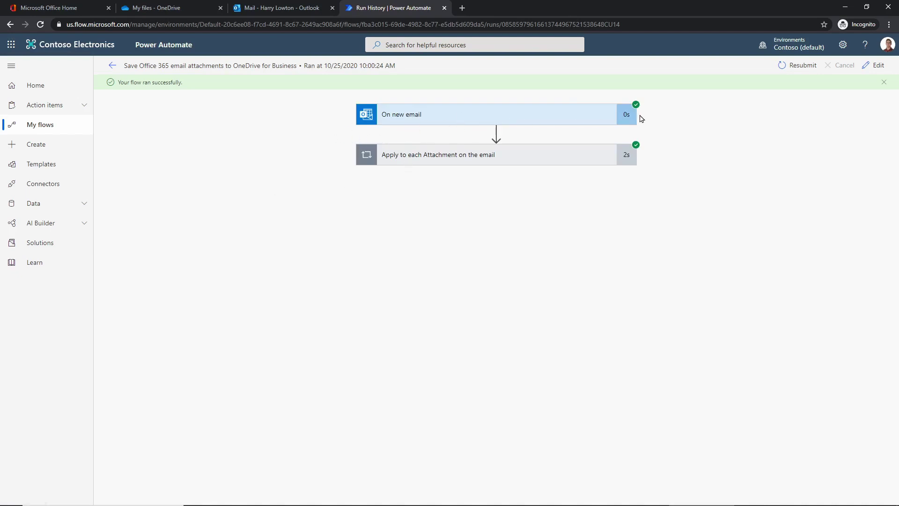
click(506, 125)
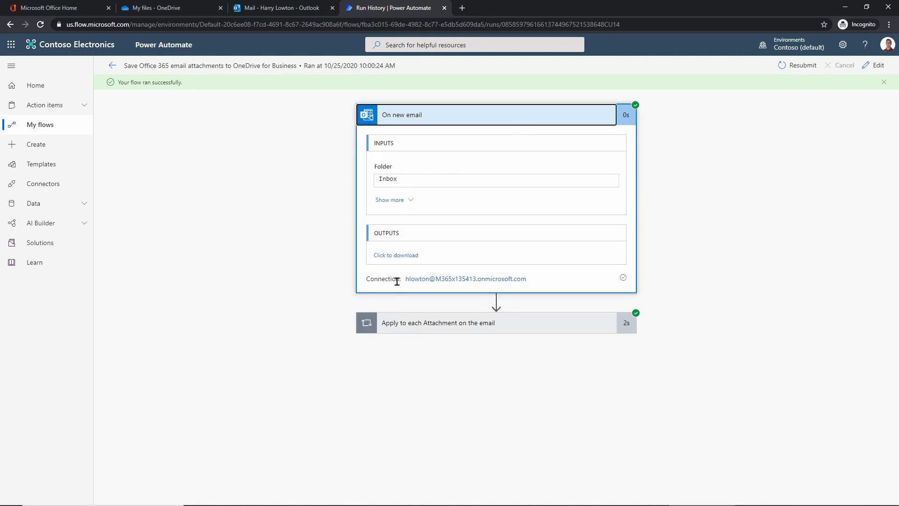
click(421, 323)
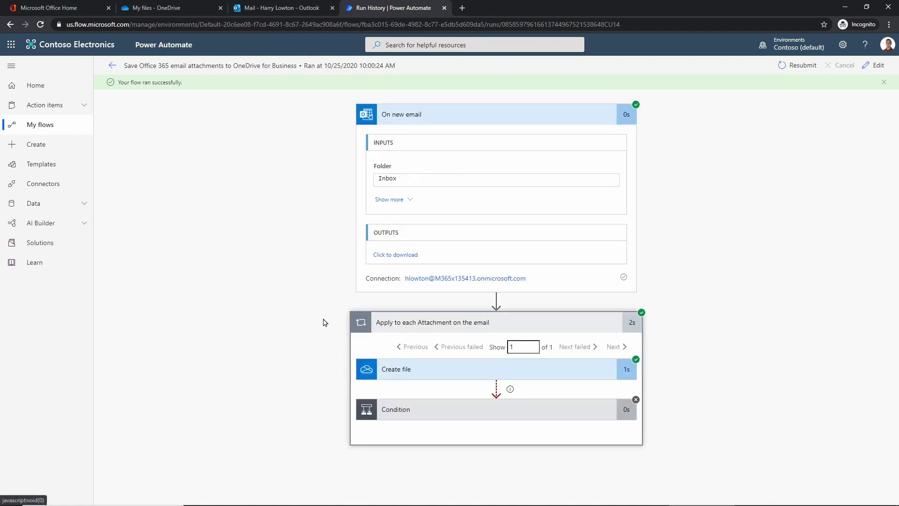
click(409, 377)
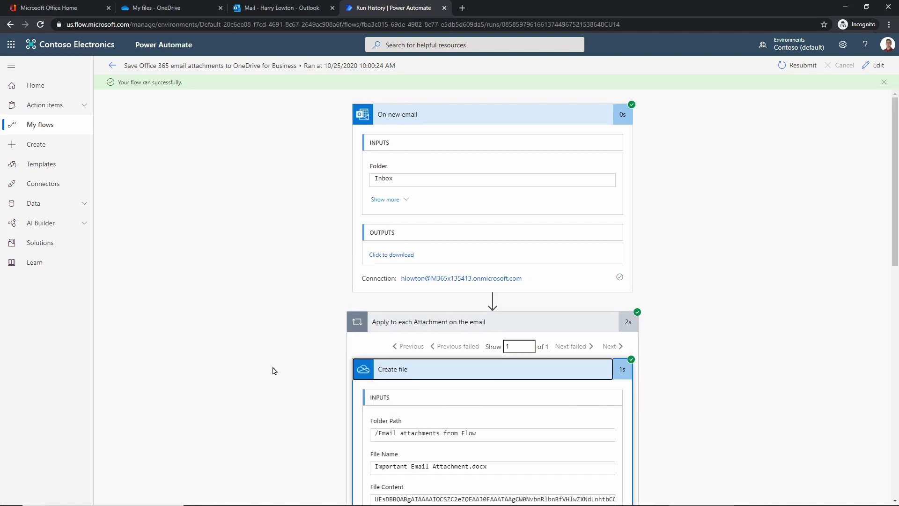
scroll(311, 353, down, 5)
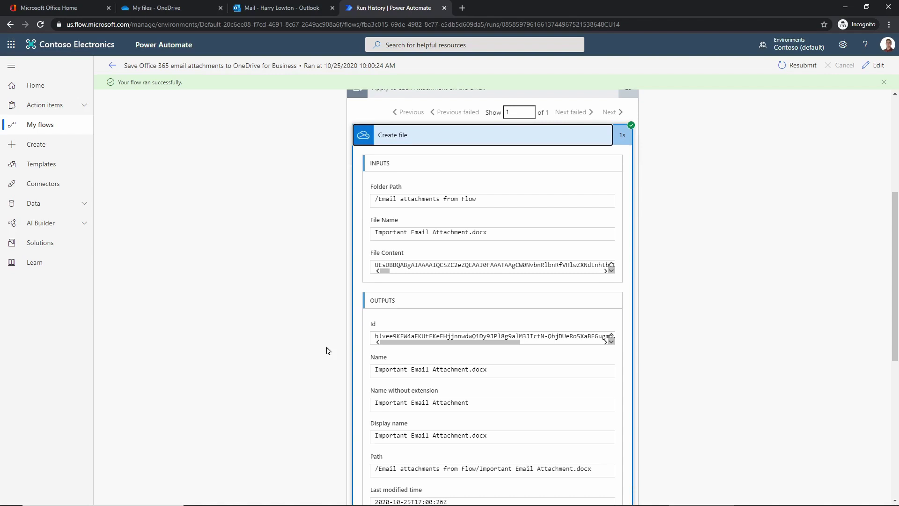
scroll(328, 350, up, 6)
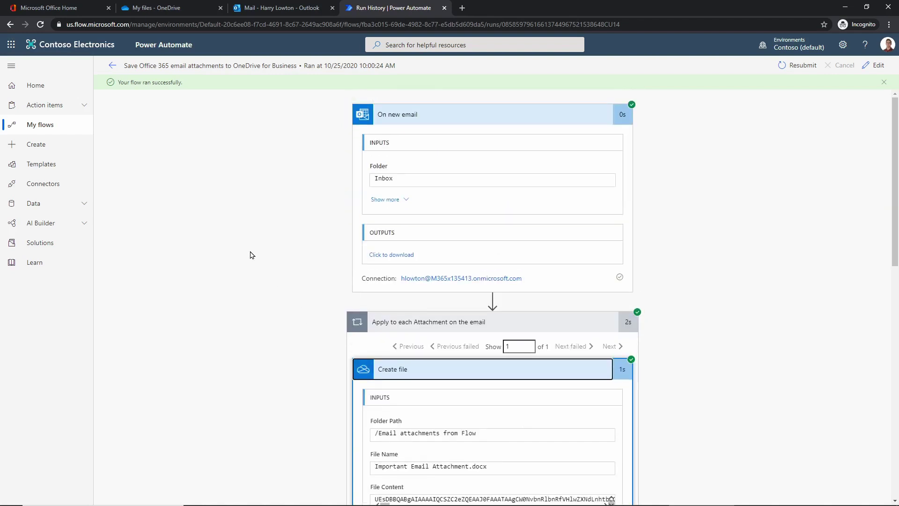
click(112, 69)
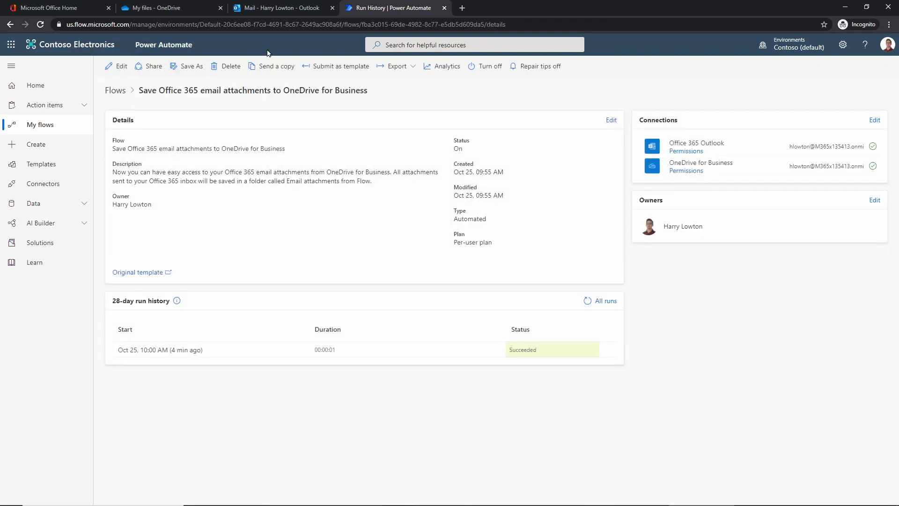
click(156, 7)
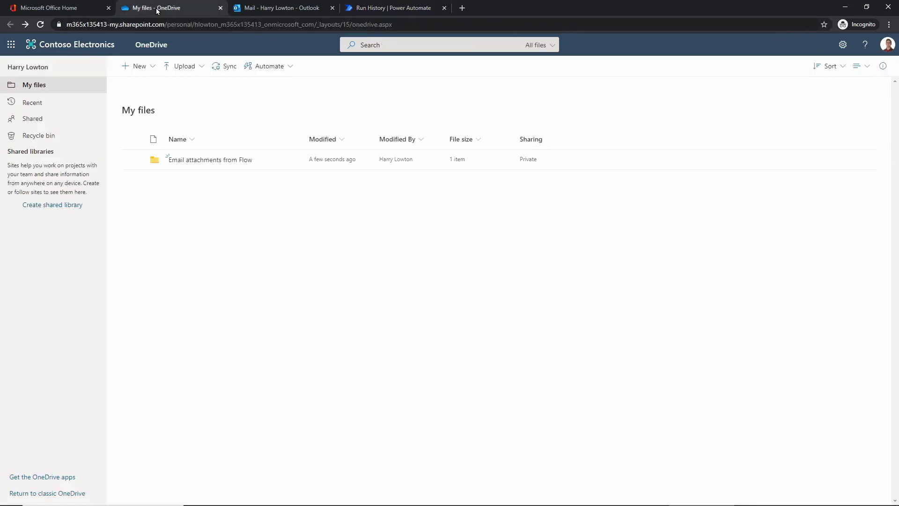
- Open Important Email Attachment.docx from the 'Email attachments from Flow' folder in Word, then close it
click(206, 163)
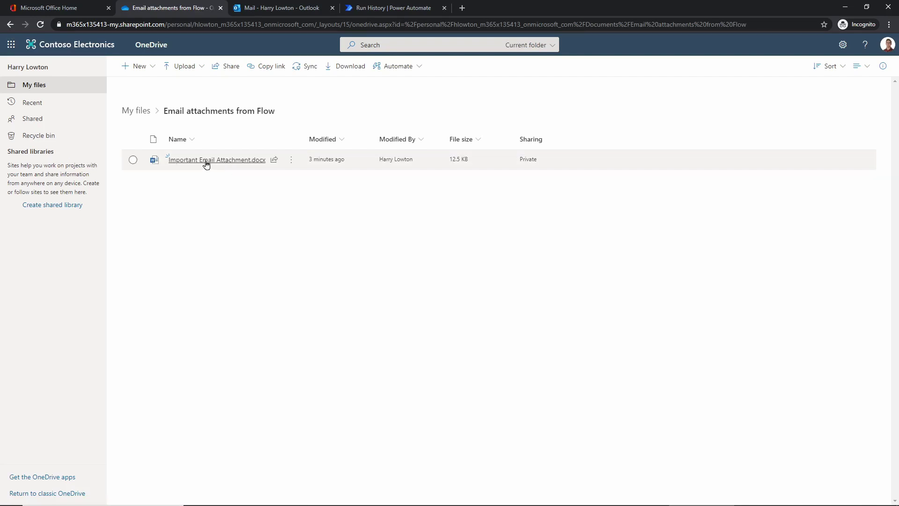
click(205, 162)
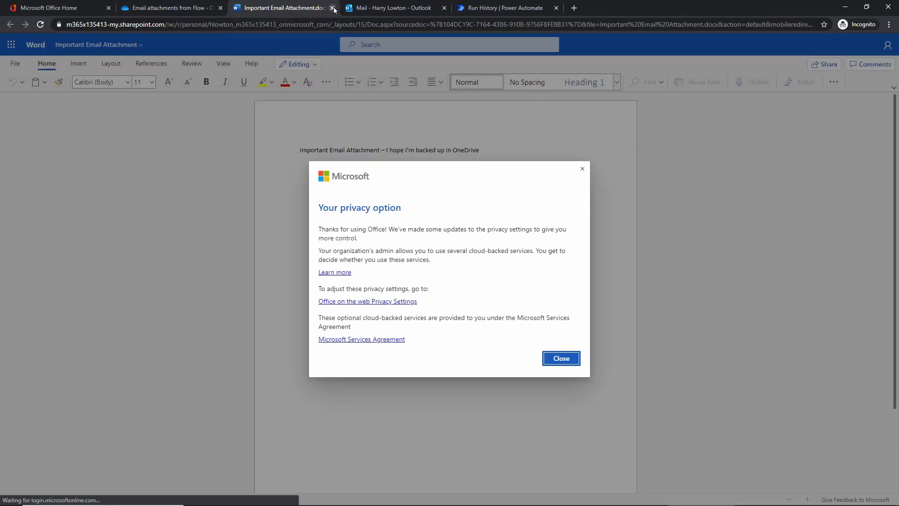
click(331, 8)
- Go from the flow's run history to My flows and begin creating a new flow
click(298, 11)
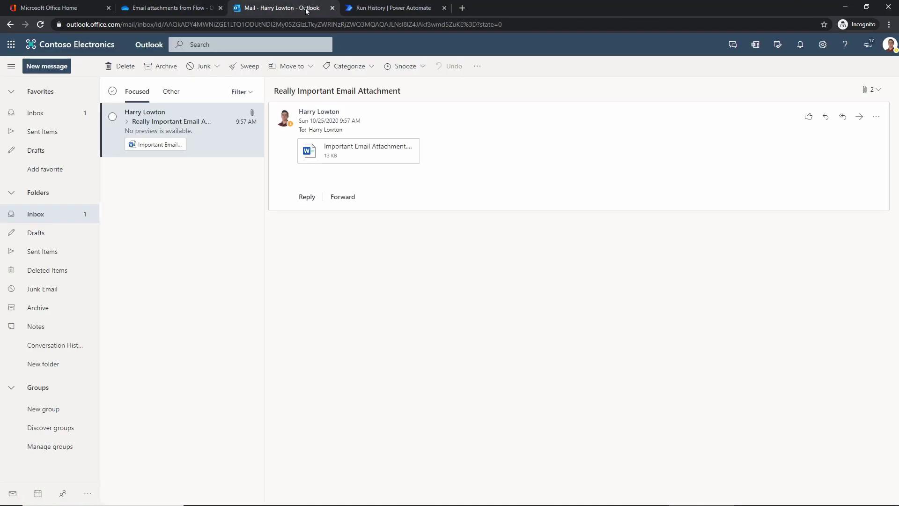
click(377, 9)
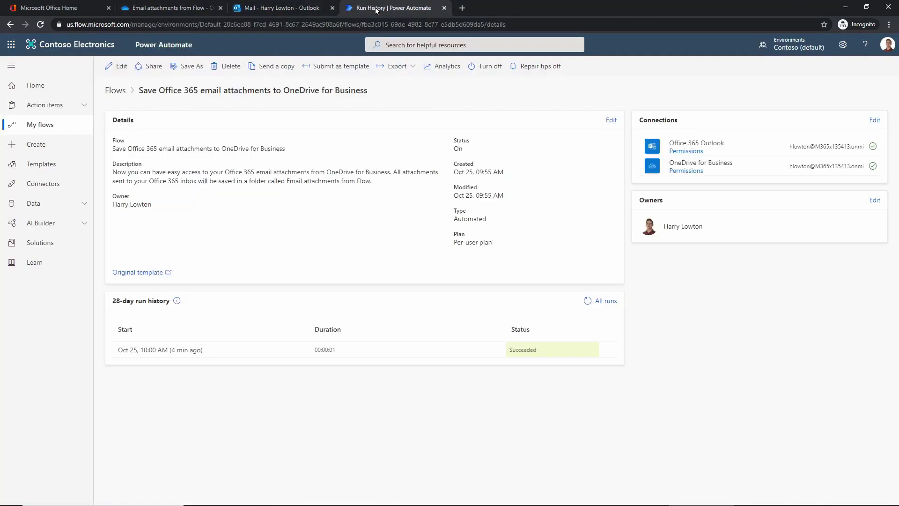
click(62, 126)
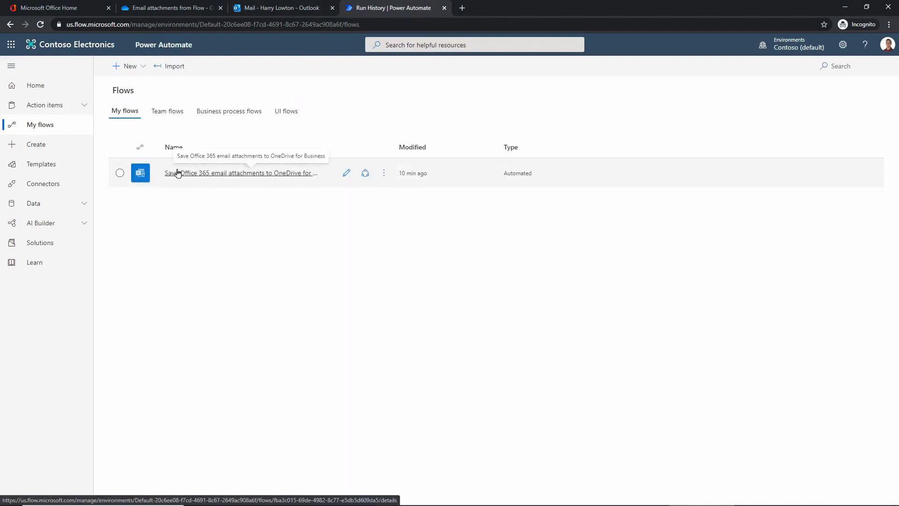
click(65, 154)
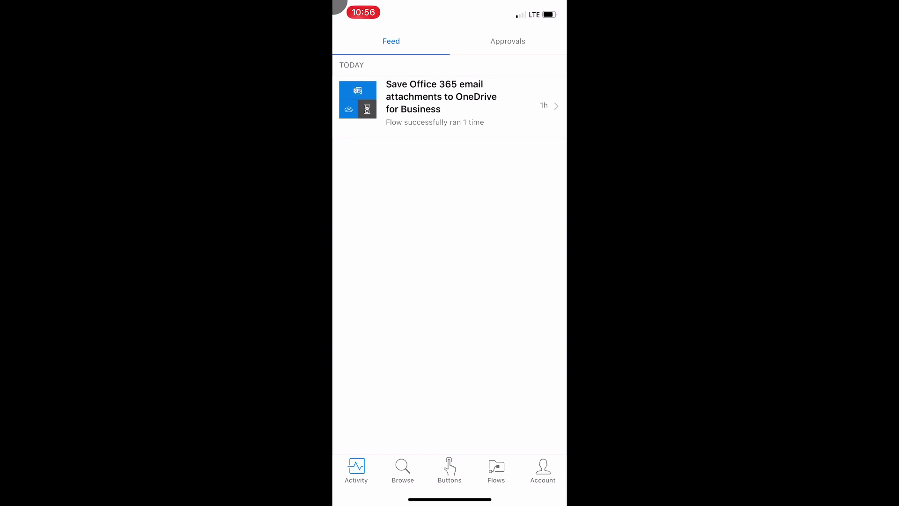
- Start a button flow from the 'Block out my Office 365 calendar for an hour' template, found by searching 'Bloc'
click(451, 467)
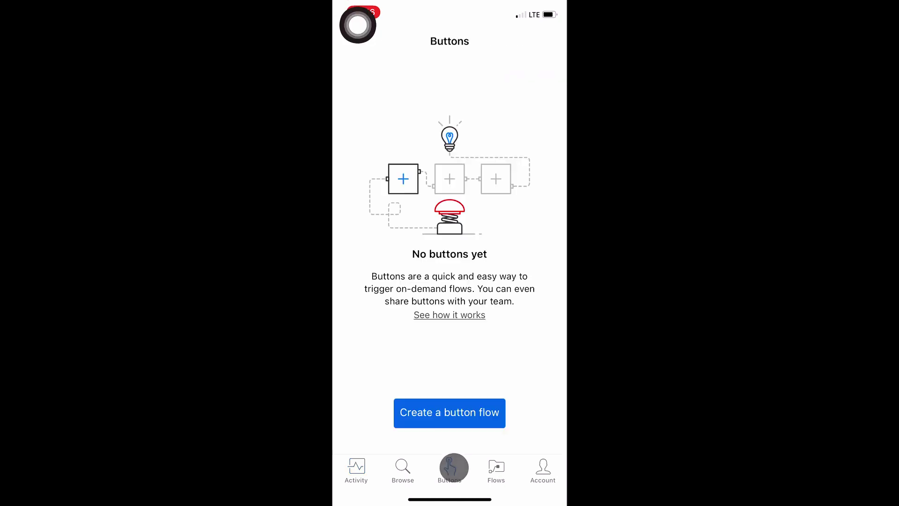
click(426, 414)
click(427, 414)
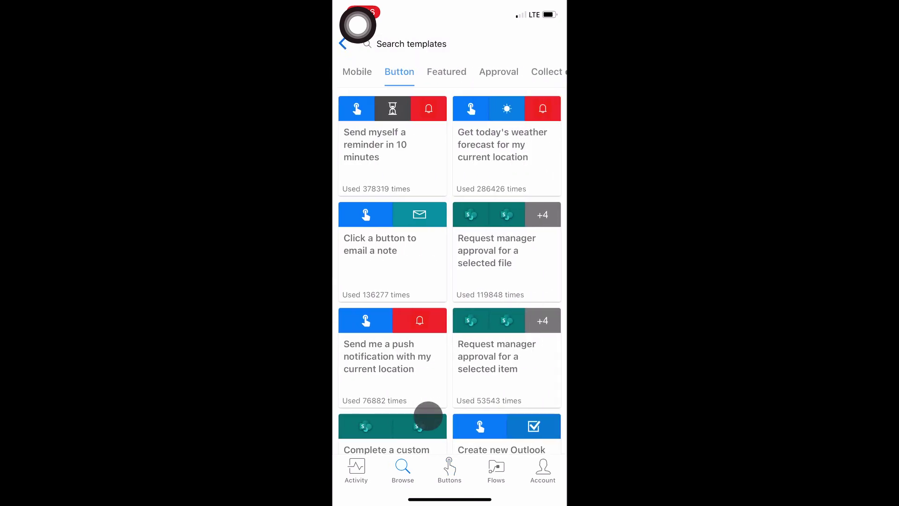
click(445, 43)
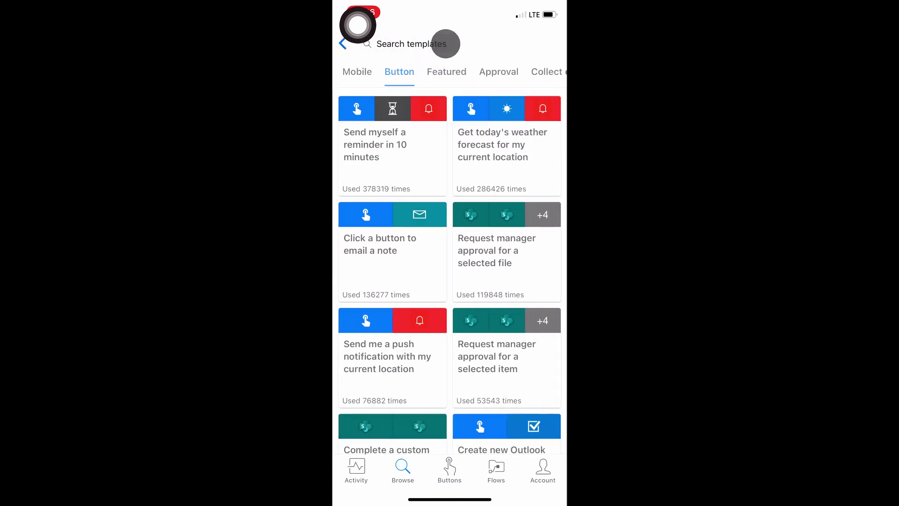
text(Bloc)
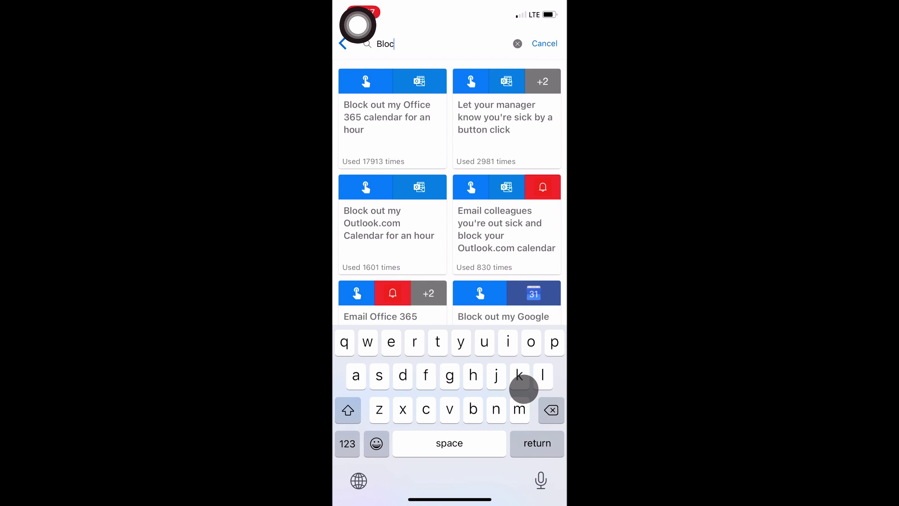
click(373, 117)
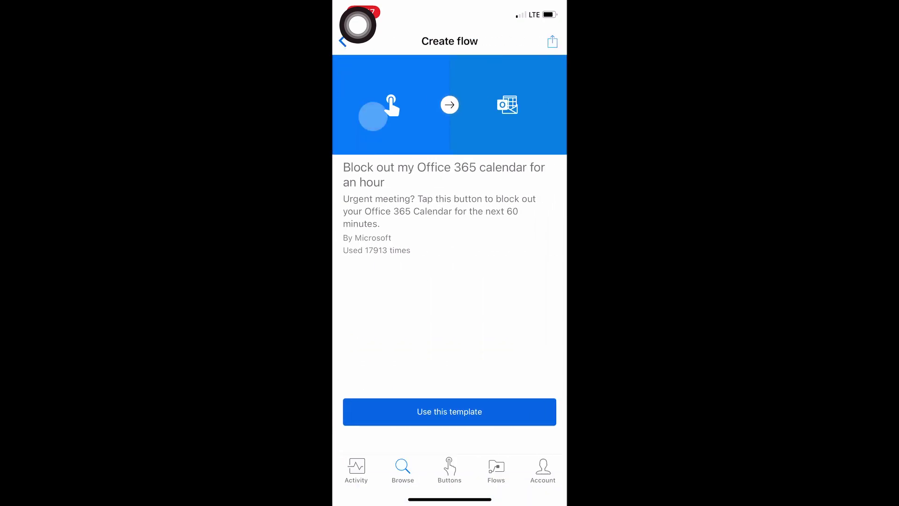
click(450, 411)
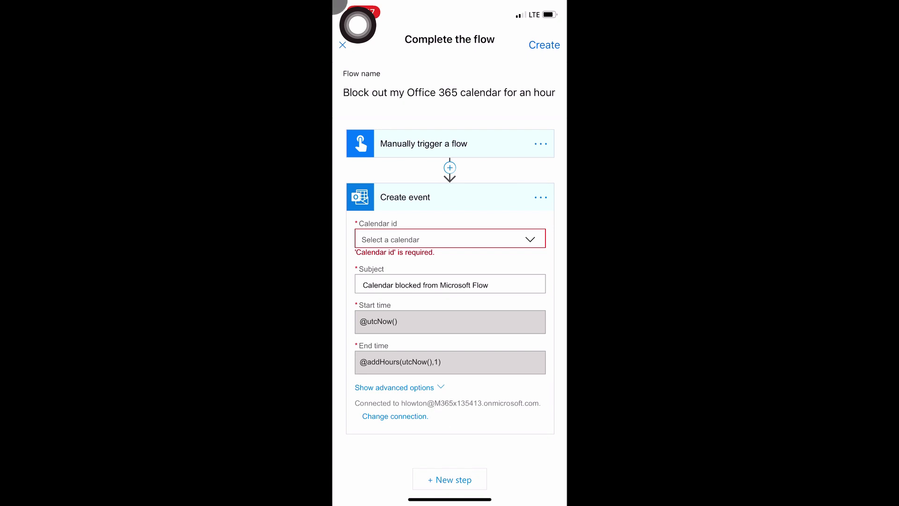
- Set the event's calendar to Calendar and its subject to 'Calendar blocked for focus time', then save
click(450, 239)
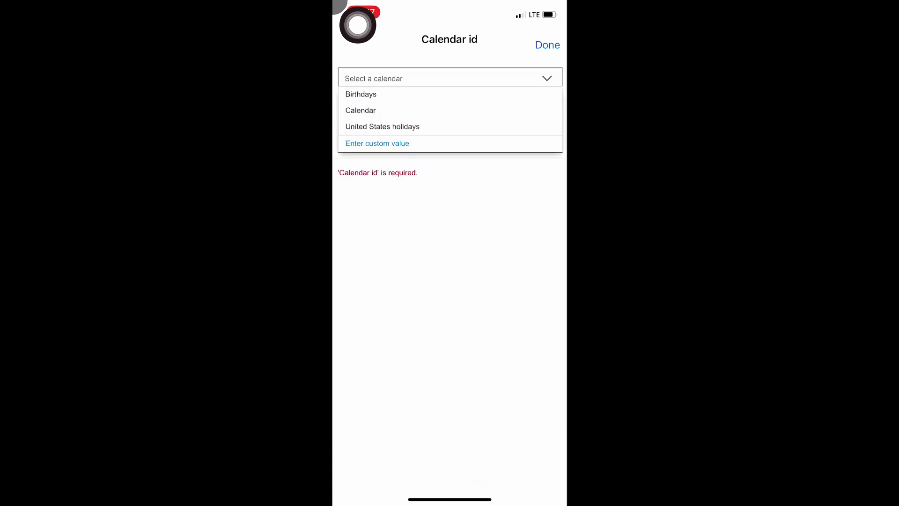
click(361, 110)
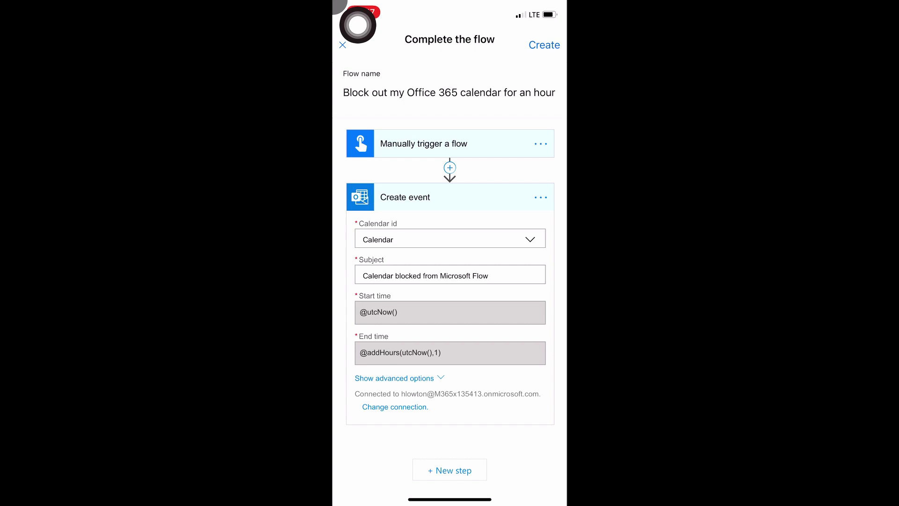
click(488, 276)
key(BackSpace)
key(BackSpace)
key(BackSpace)
key(BackSpace)
key(BackSpace)
key(BackSpace)
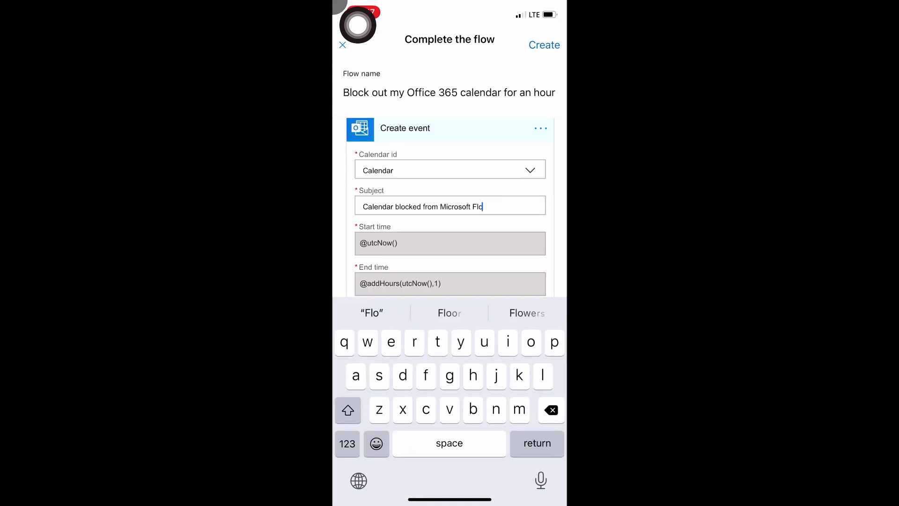
key(BackSpace)
key(BackSpace)
key(BackSpace)
key(BackSpace)
key(BackSpace)
key(BackSpace)
key(BackSpace)
key(BackSpace)
key(BackSpace)
key(BackSpace)
key(BackSpace)
key(BackSpace)
key(BackSpace)
key(BackSpace)
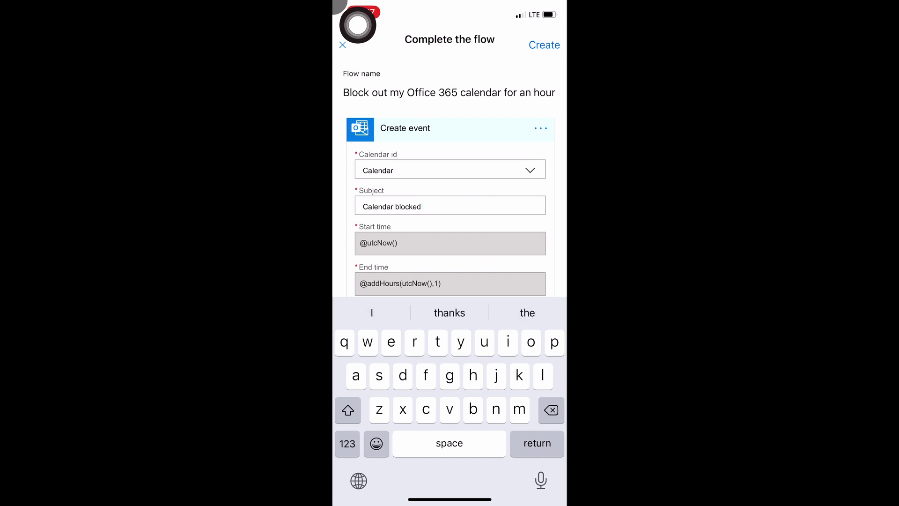
text(for focus time)
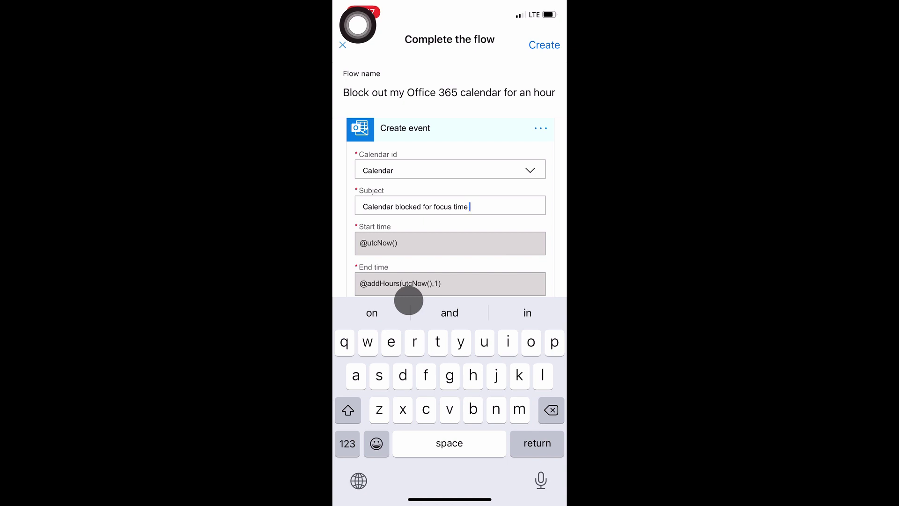
click(544, 47)
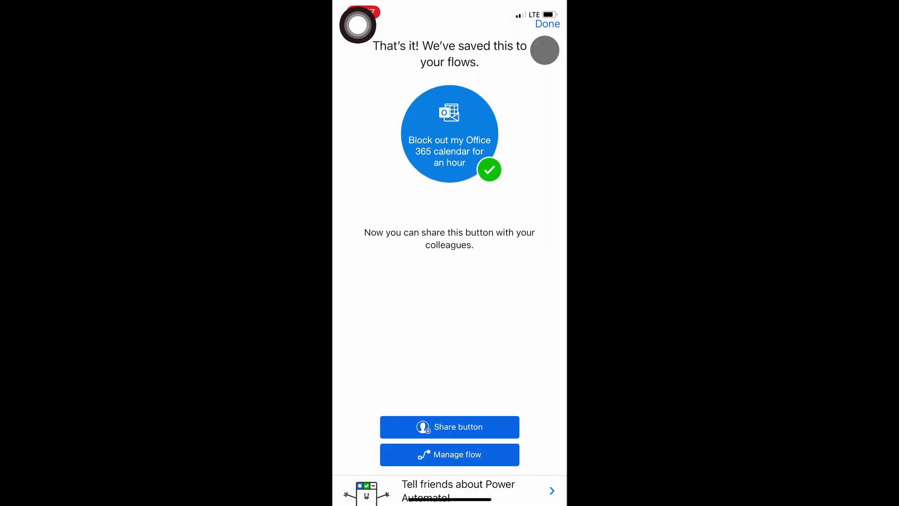
- Dismiss the saved confirmation and run the 'Block out my Office 365 calendar for an hour' button
click(548, 25)
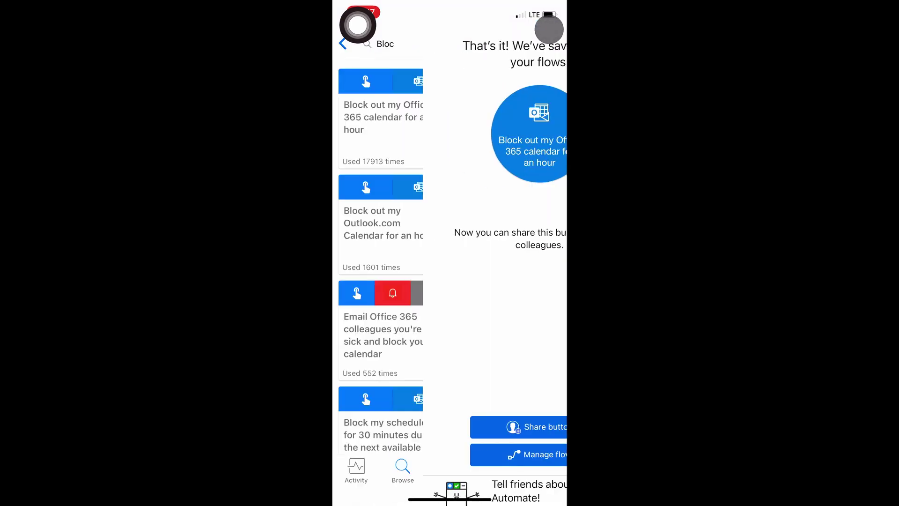
click(449, 470)
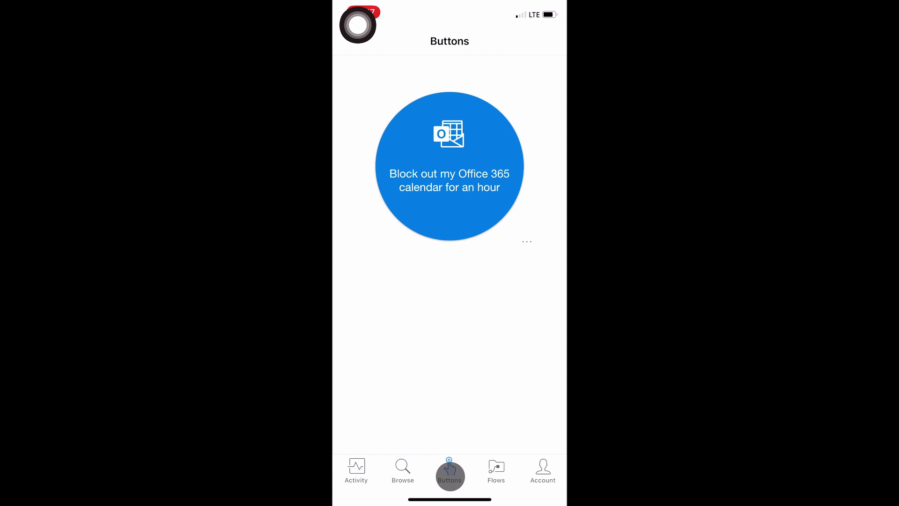
click(449, 475)
click(449, 166)
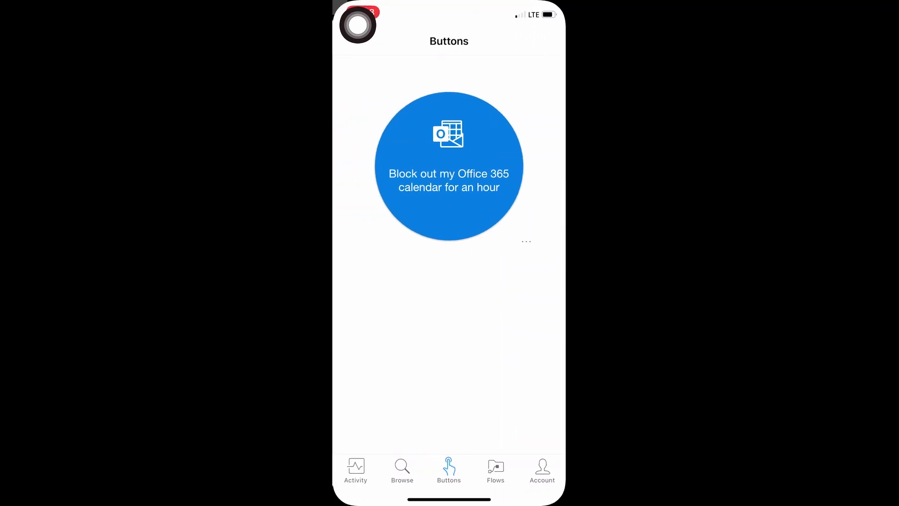
- Open the one-hour 'Calendar blocked for focus time' event in the Outlook calendar
drag(421, 499, 538, 499)
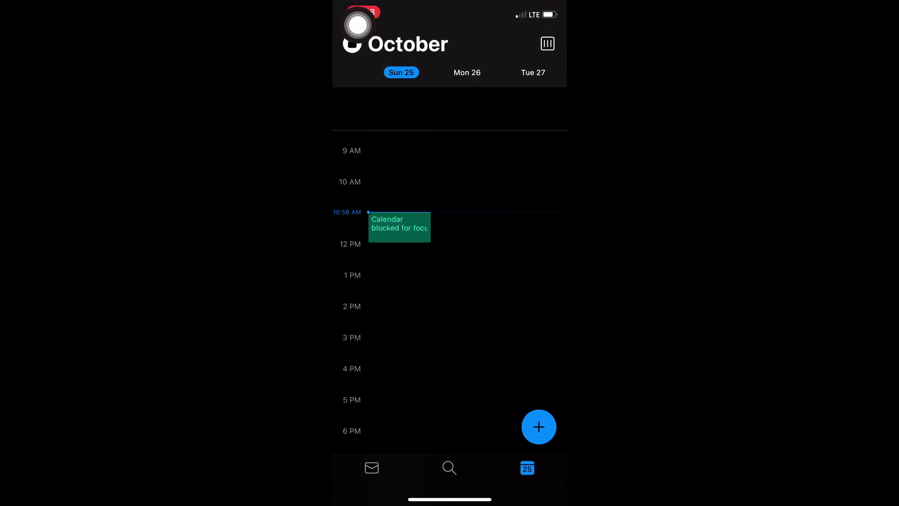
click(383, 227)
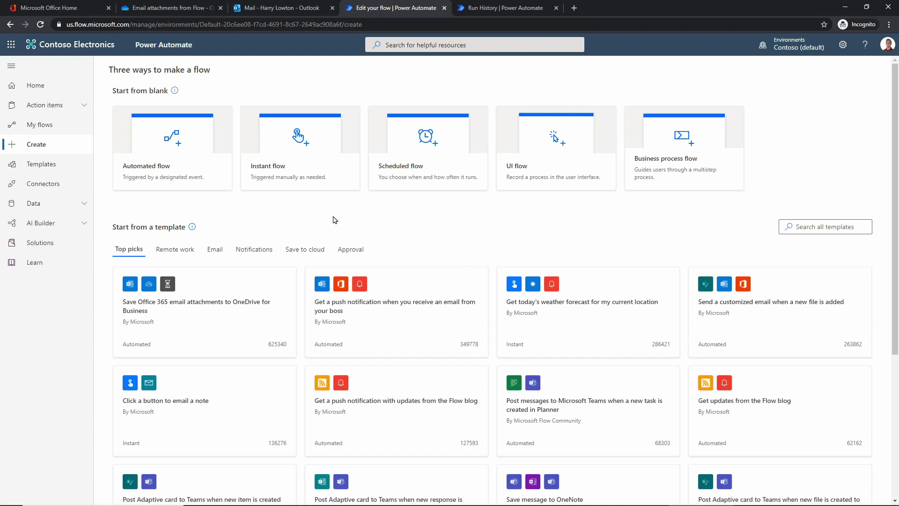
- Create the scheduled flow 'Do your Expenses!' starting 11/1/20 and repeating every 1 Month
click(399, 184)
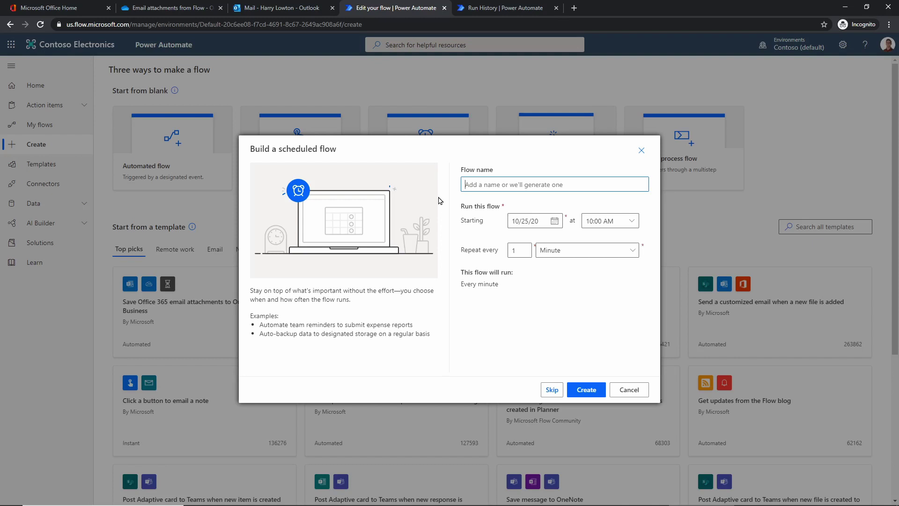
text(Do your Expenses!)
click(554, 221)
click(598, 245)
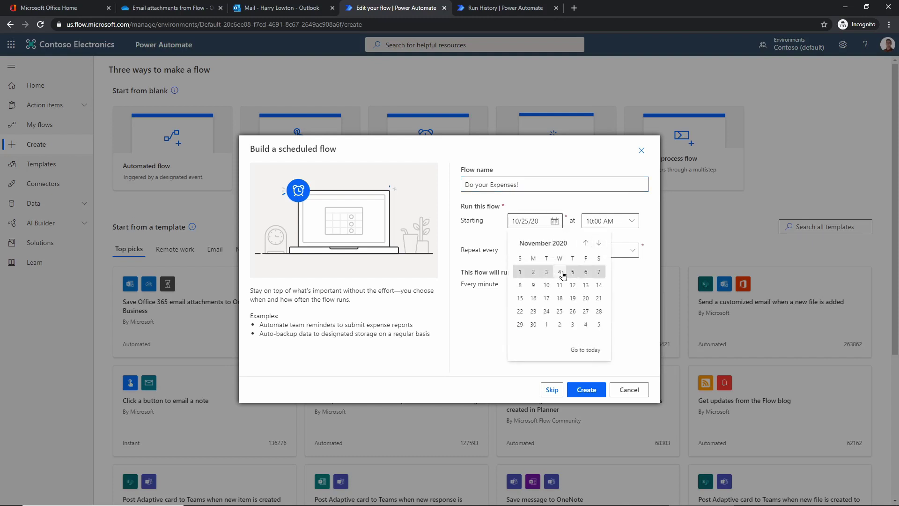
click(520, 271)
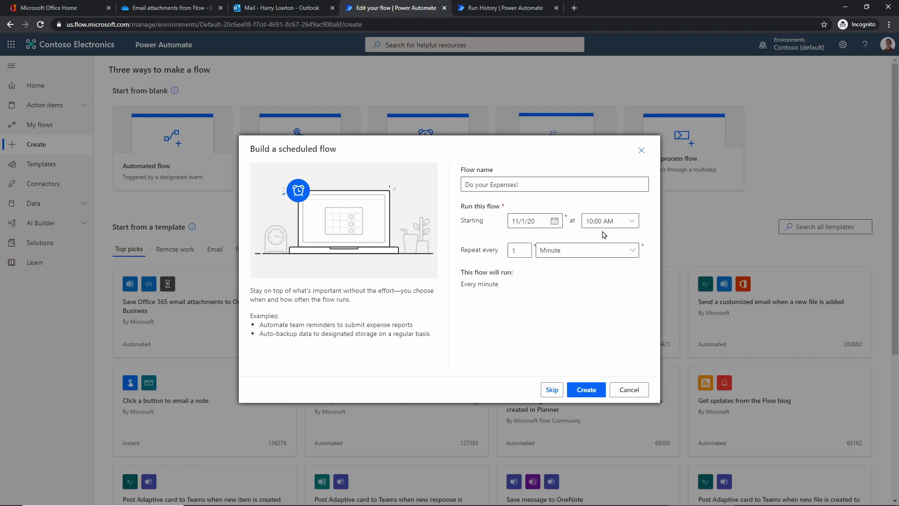
click(580, 249)
click(561, 267)
click(576, 391)
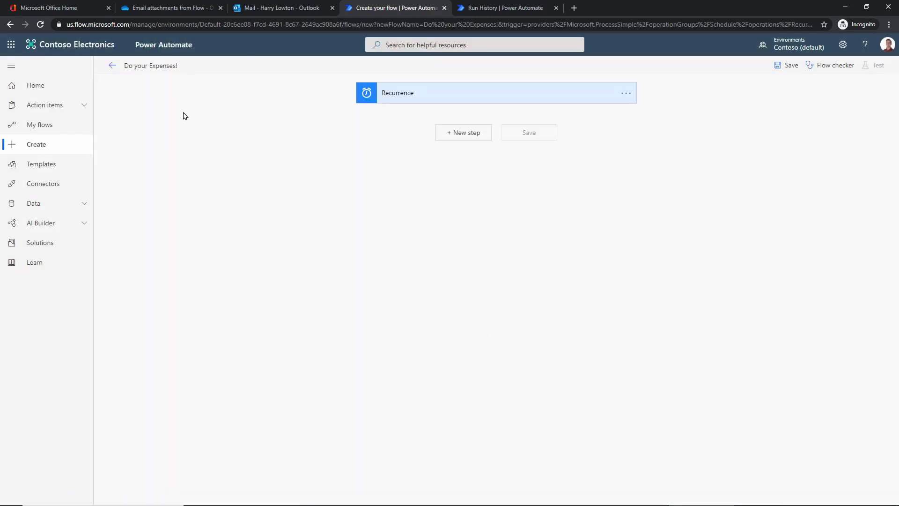
- Add a Mail 'Send an email notification (V3)' action after the Recurrence trigger
click(386, 101)
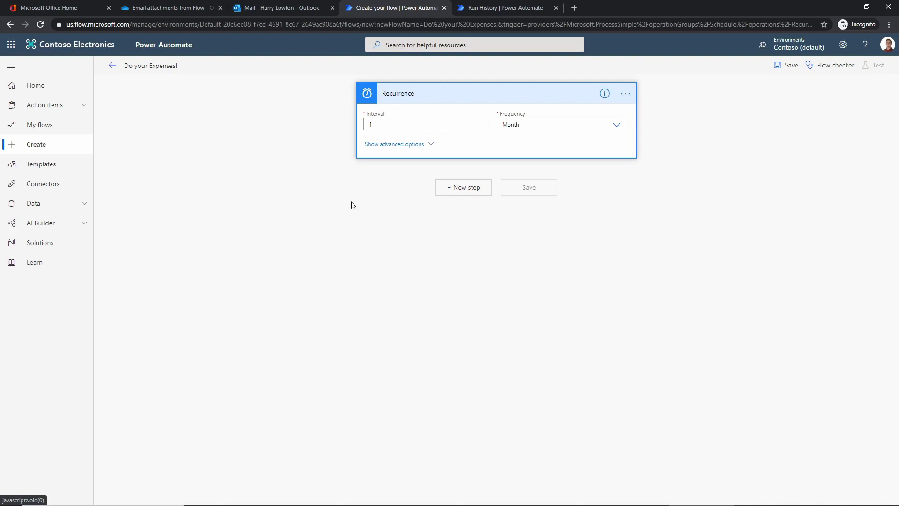
click(446, 193)
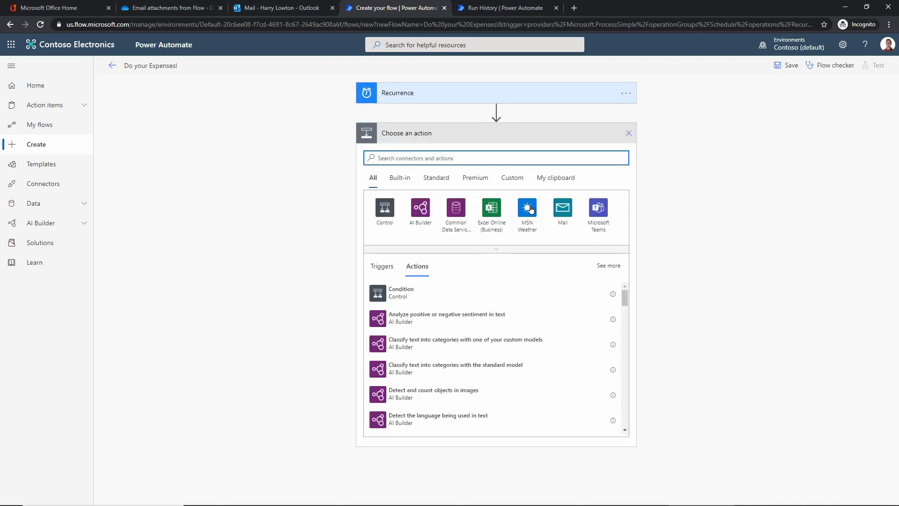
click(557, 217)
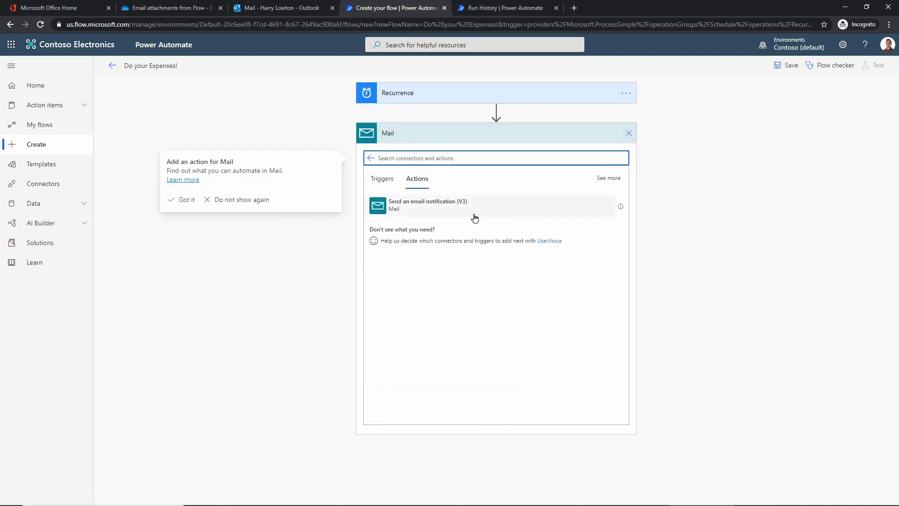
click(434, 215)
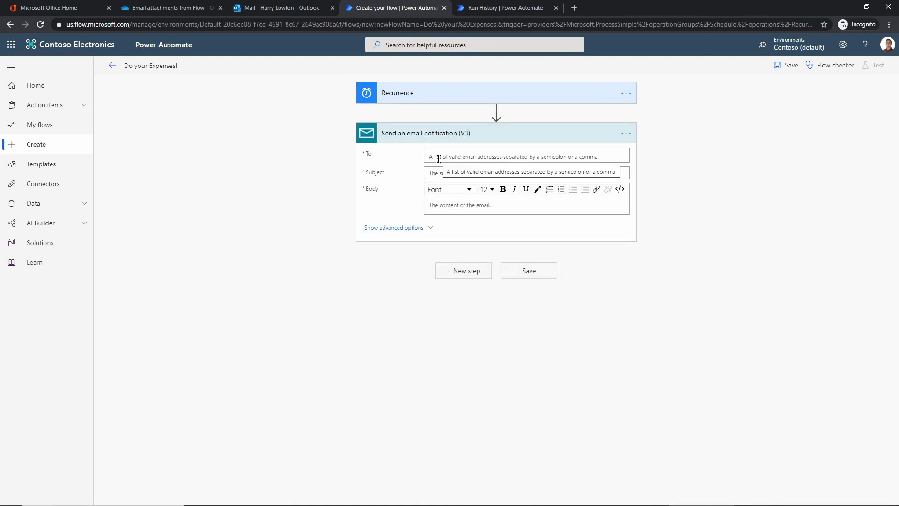
- Address it to your own account, subject 'Do your expenses!!!!', paste the reminder body, and save
click(438, 158)
text(Harry lowton)
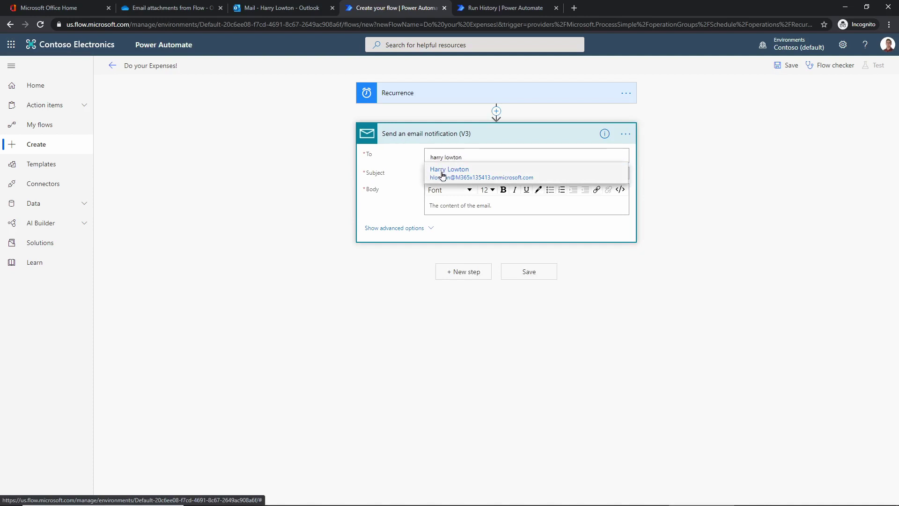
click(442, 178)
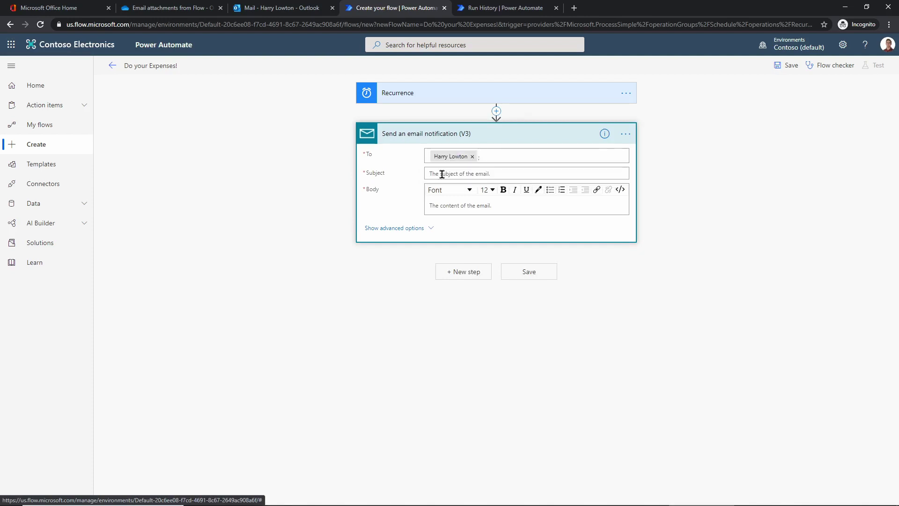
click(434, 174)
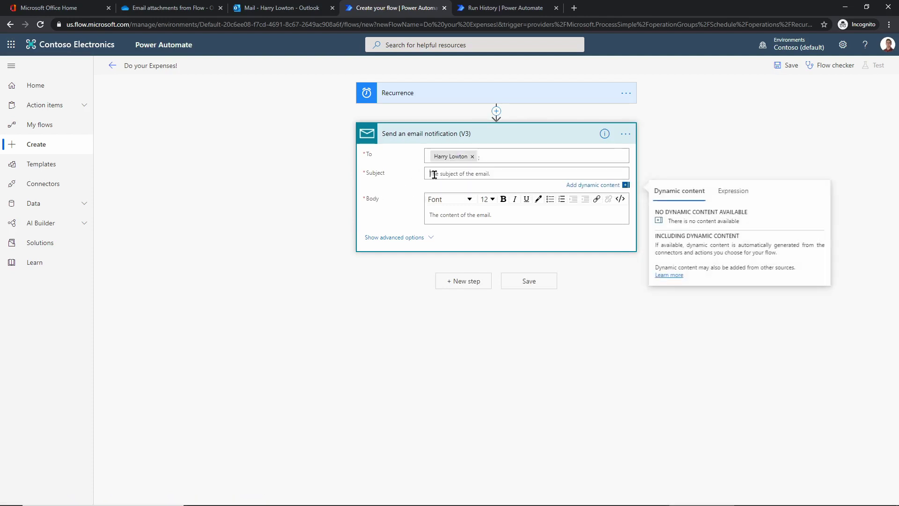
text(Do your expenses!!!!)
click(448, 216)
text(Those expense reports are not going to fill in themselves, Harry.)
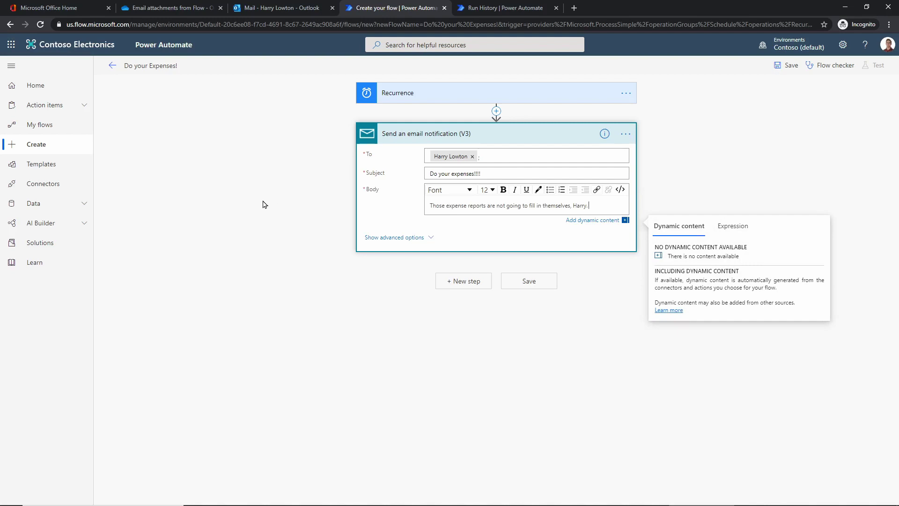
click(525, 284)
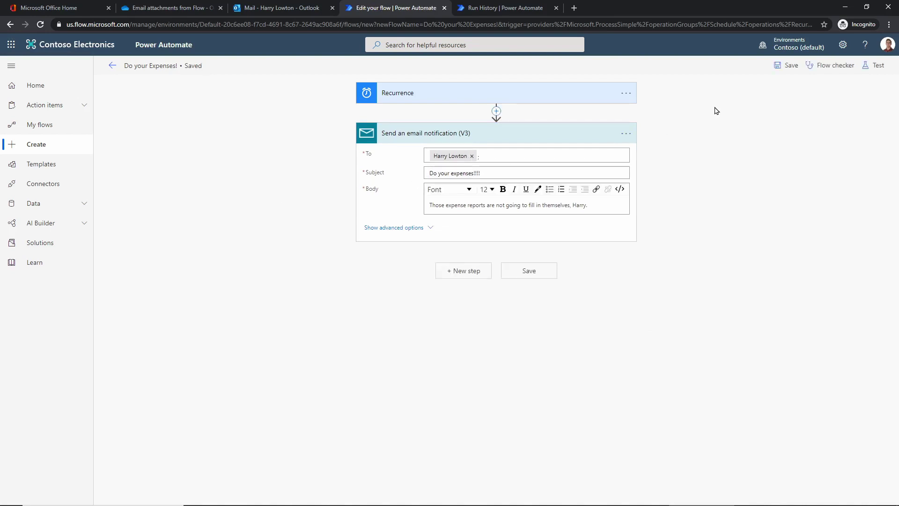
- Test-run the Do your Expenses! flow with a manually performed trigger
click(873, 74)
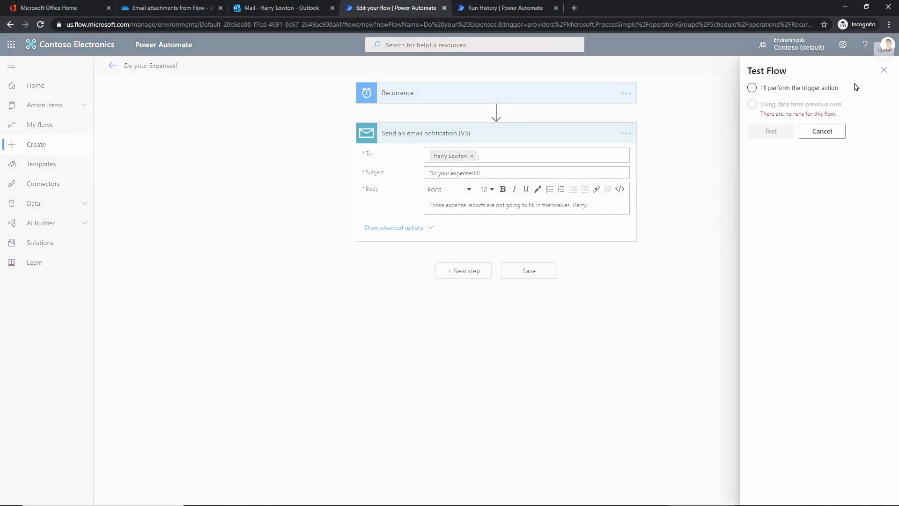
click(754, 89)
click(768, 132)
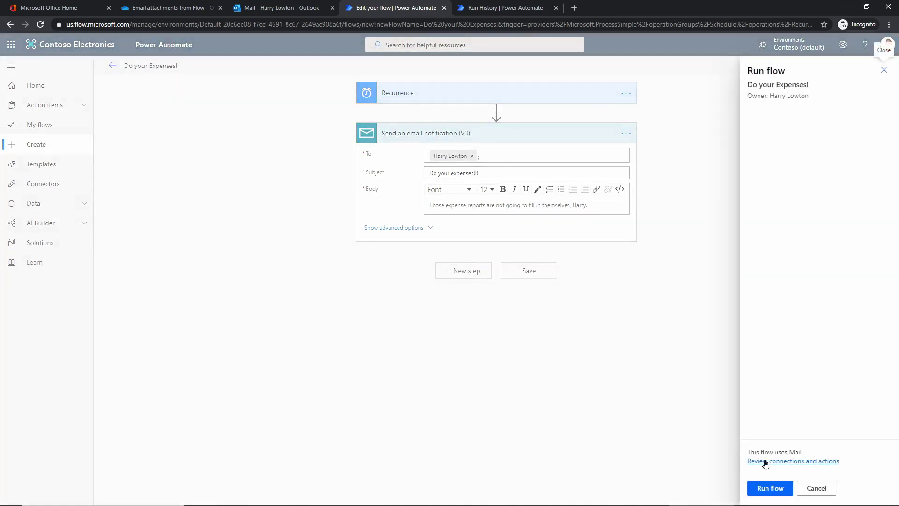
click(764, 488)
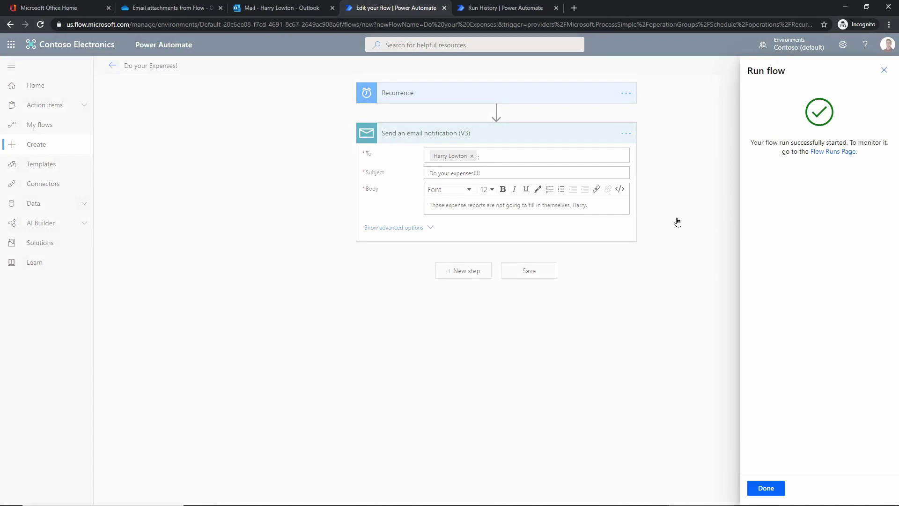
click(765, 488)
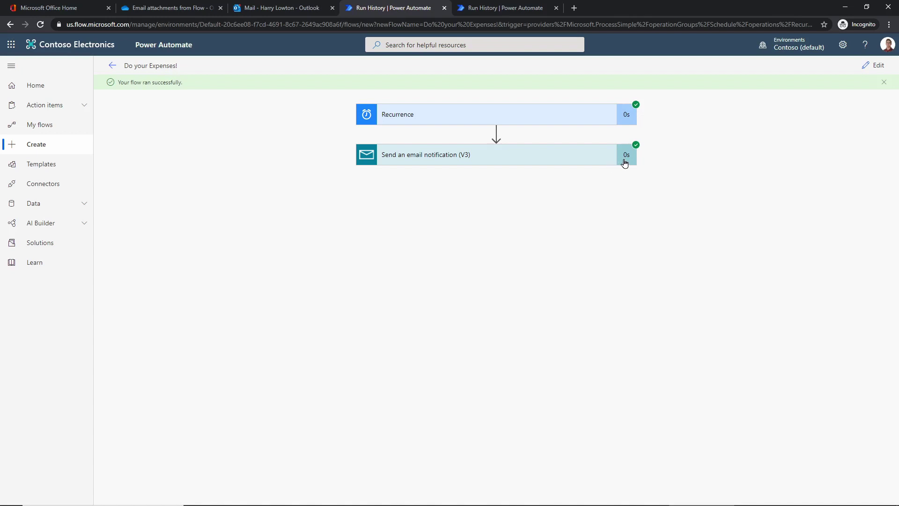
- Inspect the email step's run details, then open the 'Do your expenses!!!!' email in Outlook
click(596, 162)
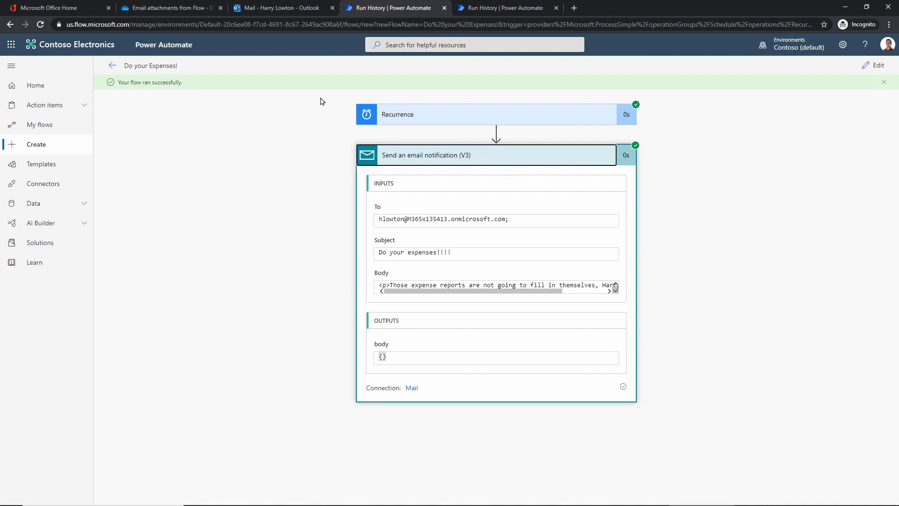
click(289, 9)
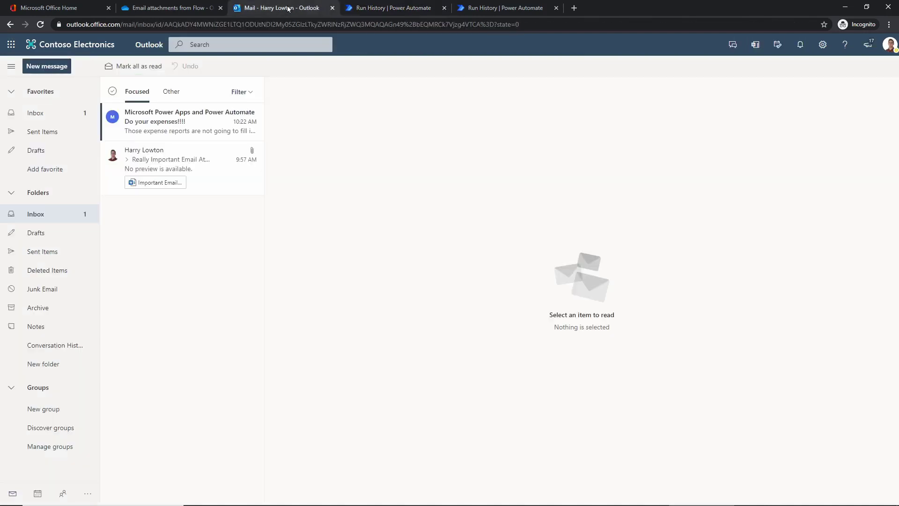
click(186, 133)
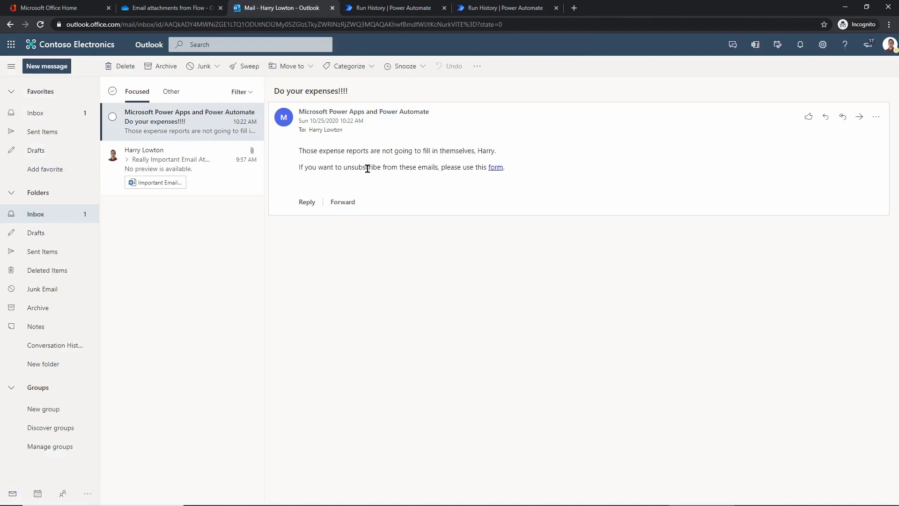